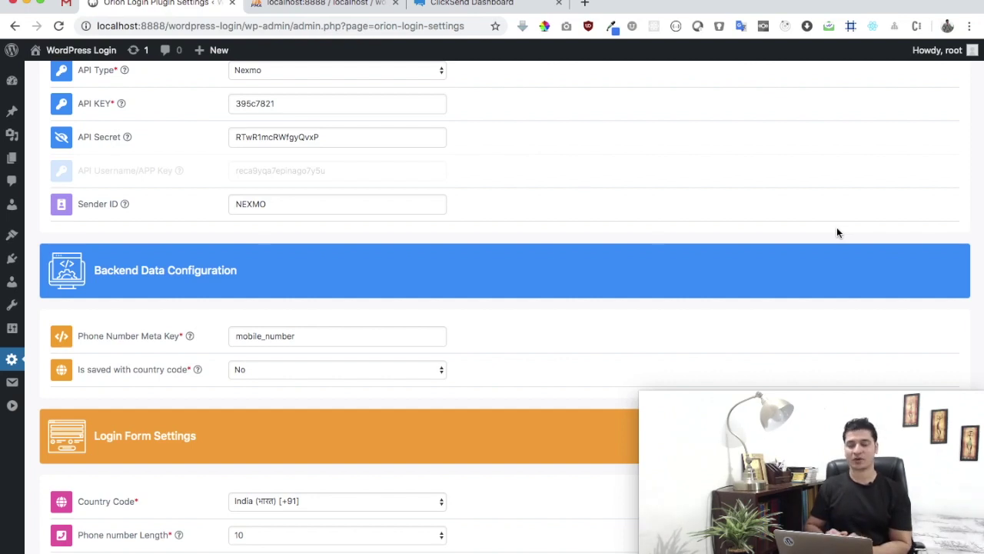
Look over the Orion Login settings, still on Nexmo, and switch to the ClickSend dashboard.
{"action": "scroll", "coordinate": [836, 227], "scroll_direction": "up", "scroll_amount": 15}
{"action": "scroll", "coordinate": [836, 223], "scroll_direction": "down", "scroll_amount": 5}
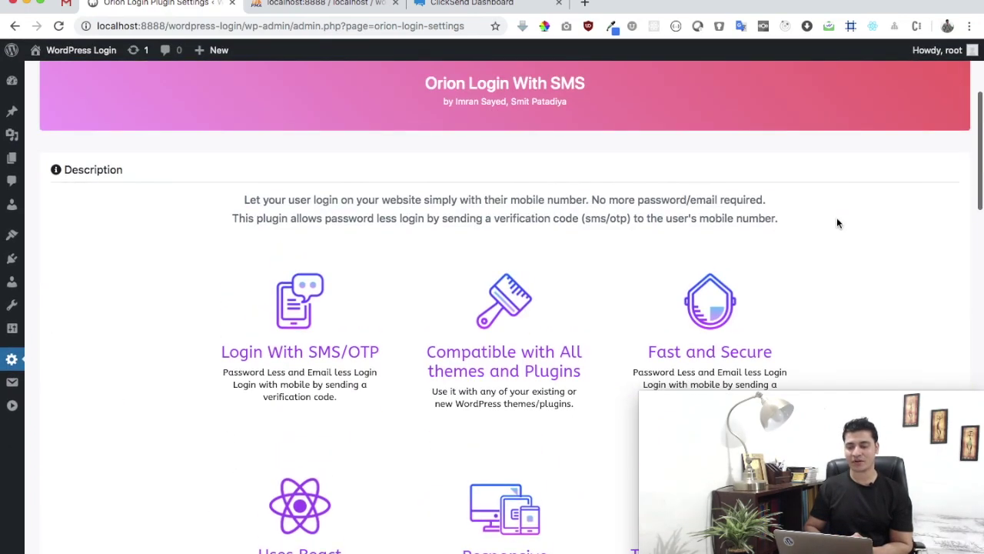
{"action": "scroll", "coordinate": [836, 217], "scroll_direction": "up", "scroll_amount": 1}
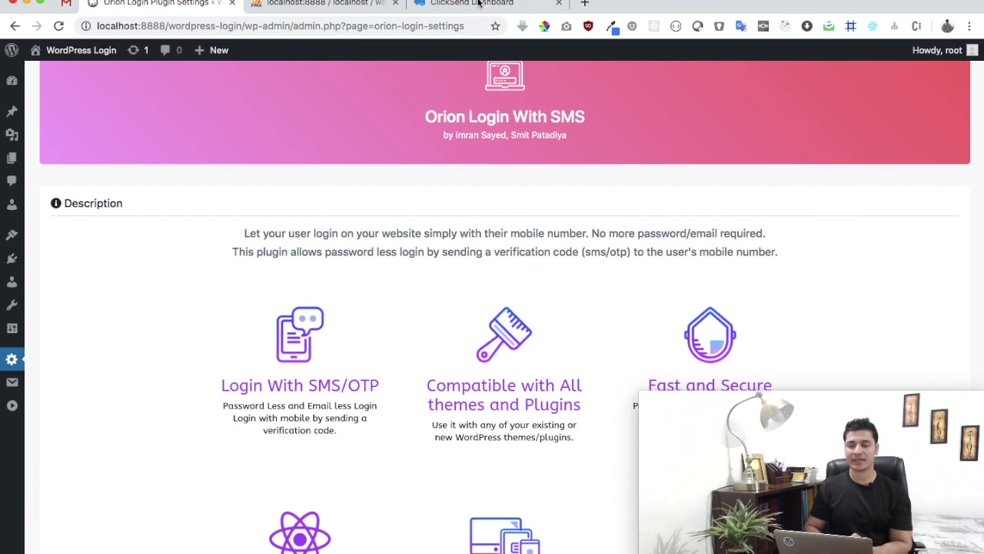
{"action": "left_click", "coordinate": [478, 3]}
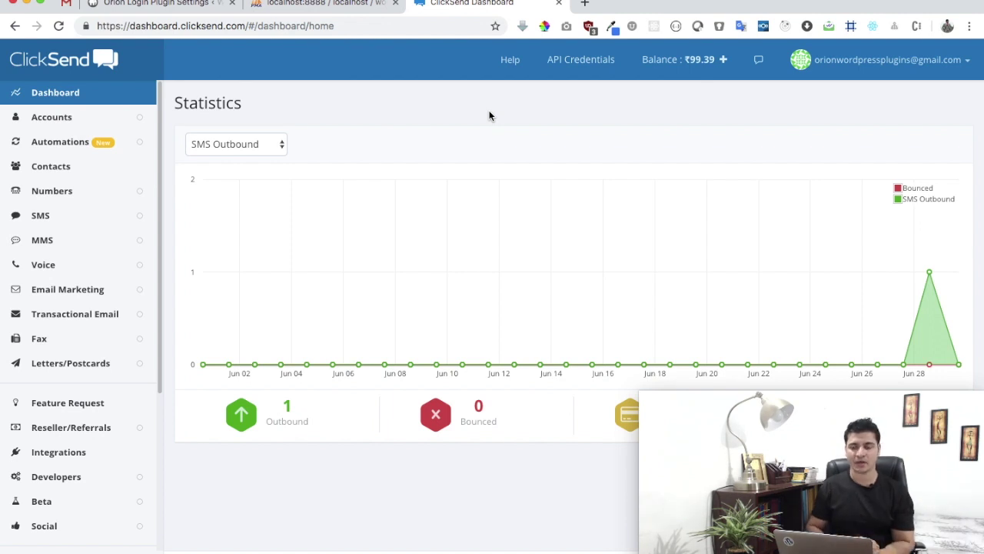
Leave the ClickSend statistics and return to the Orion Login plugin settings tab.
{"action": "left_click", "coordinate": [207, 6]}
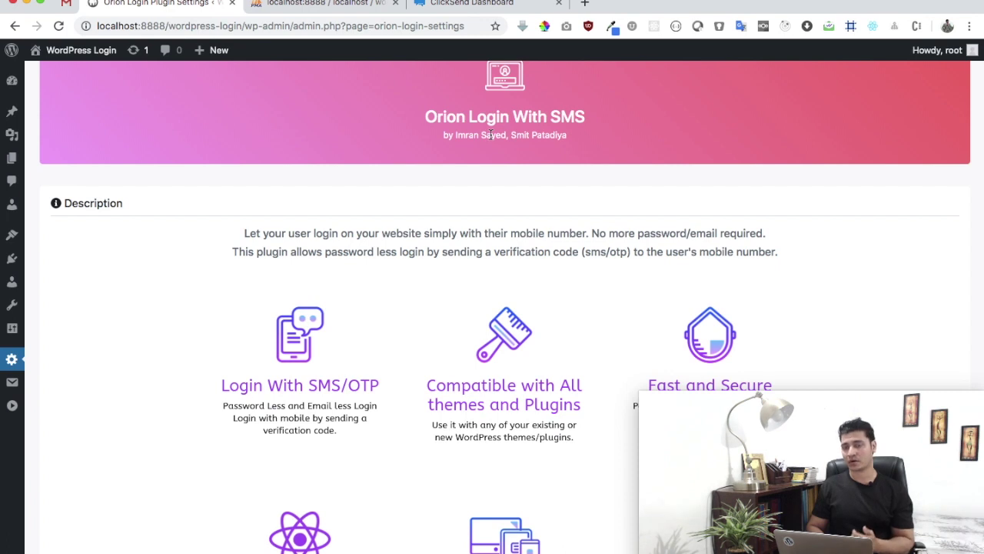
Scroll the Orion Login settings down to the SMS API Configuration section.
{"action": "scroll", "coordinate": [490, 135], "scroll_direction": "up", "scroll_amount": 1}
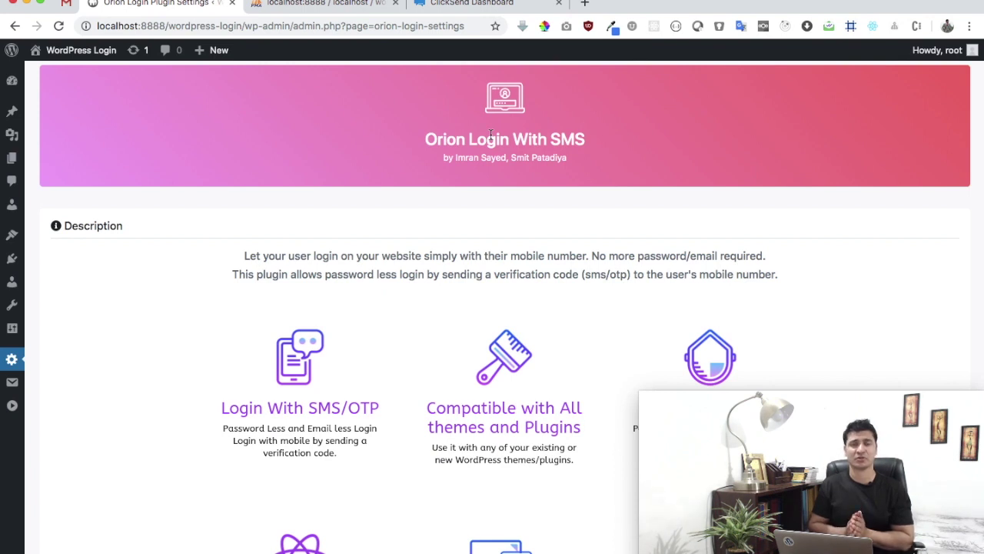
{"action": "scroll", "coordinate": [491, 133], "scroll_direction": "down", "scroll_amount": 15}
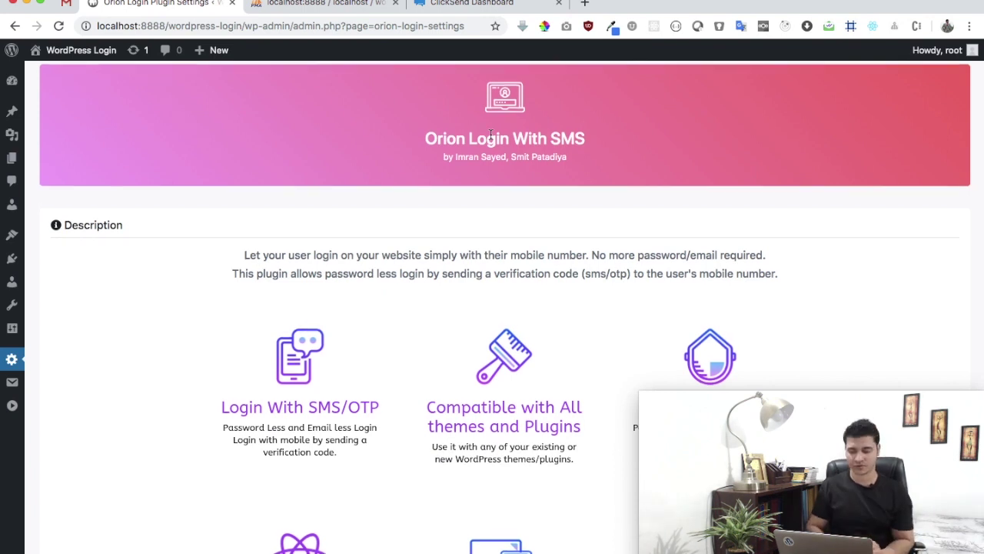
{"action": "scroll", "coordinate": [489, 135], "scroll_direction": "down", "scroll_amount": 5}
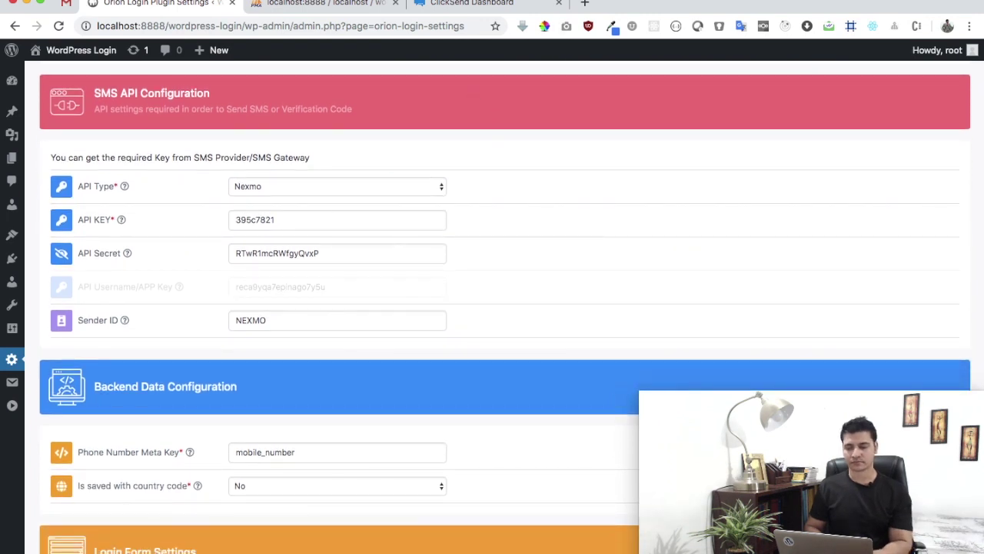
{"action": "left_click", "coordinate": [555, 1]}
{"action": "left_click", "coordinate": [568, 25]}
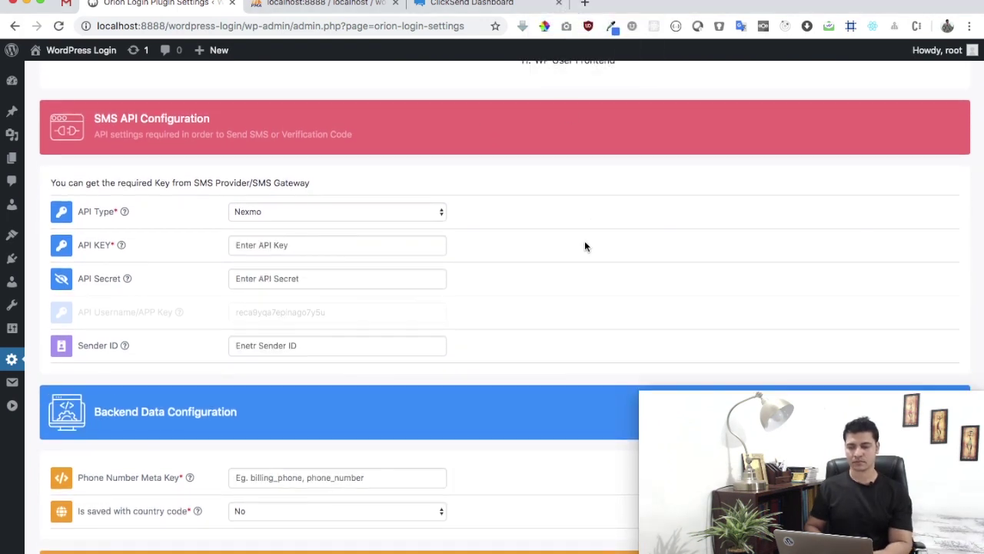
{"action": "scroll", "coordinate": [584, 246], "scroll_direction": "up", "scroll_amount": 5}
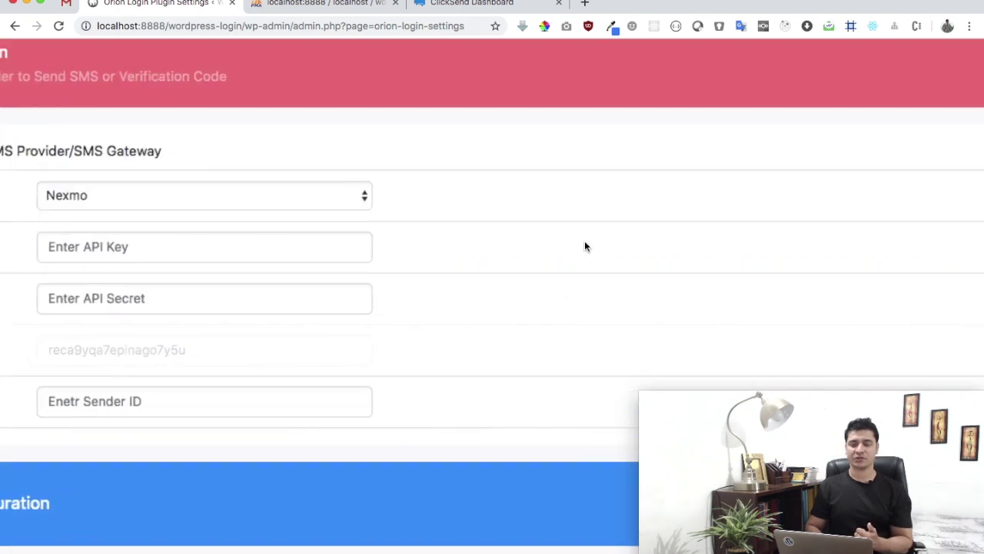
{"action": "mouse_move", "coordinate": [175, 195]}
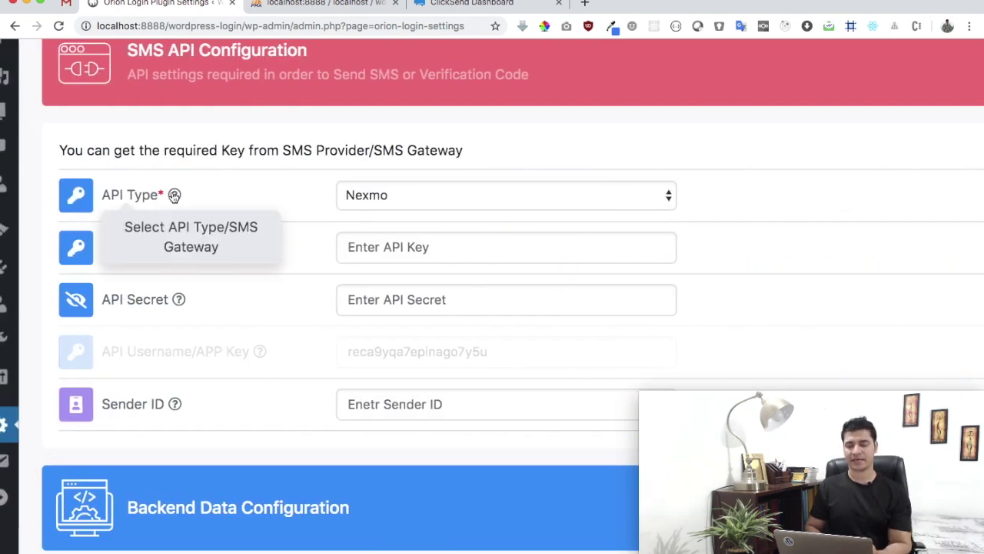
{"action": "left_click", "coordinate": [396, 196]}
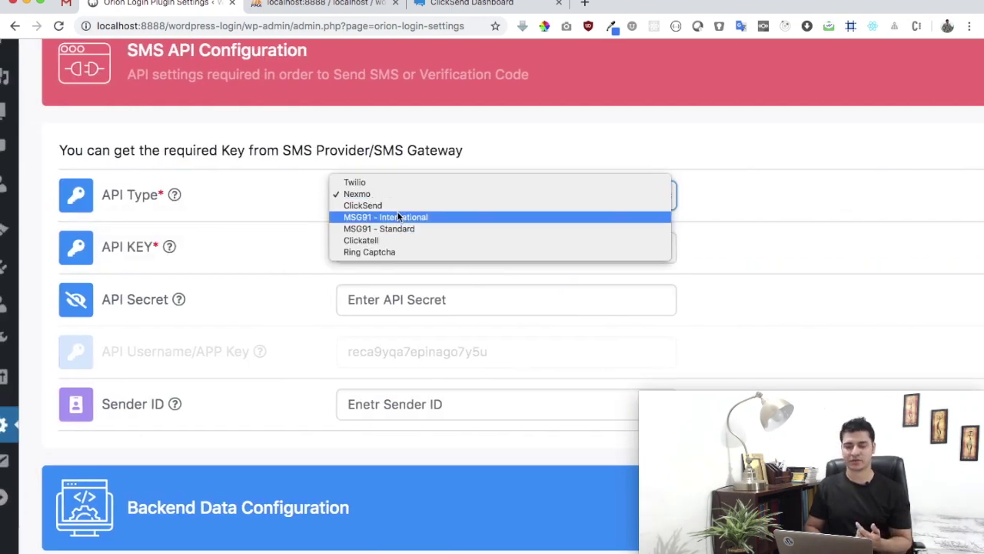
{"action": "scroll", "coordinate": [777, 159], "scroll_direction": "up", "scroll_amount": 6}
{"action": "scroll", "coordinate": [777, 164], "scroll_direction": "up", "scroll_amount": 3}
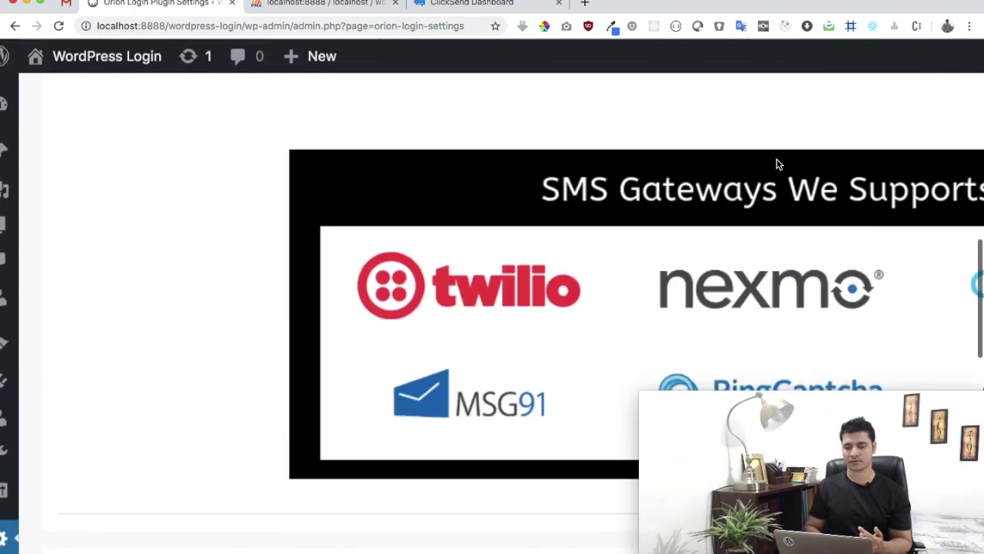
{"action": "scroll", "coordinate": [776, 164], "scroll_direction": "up", "scroll_amount": 5}
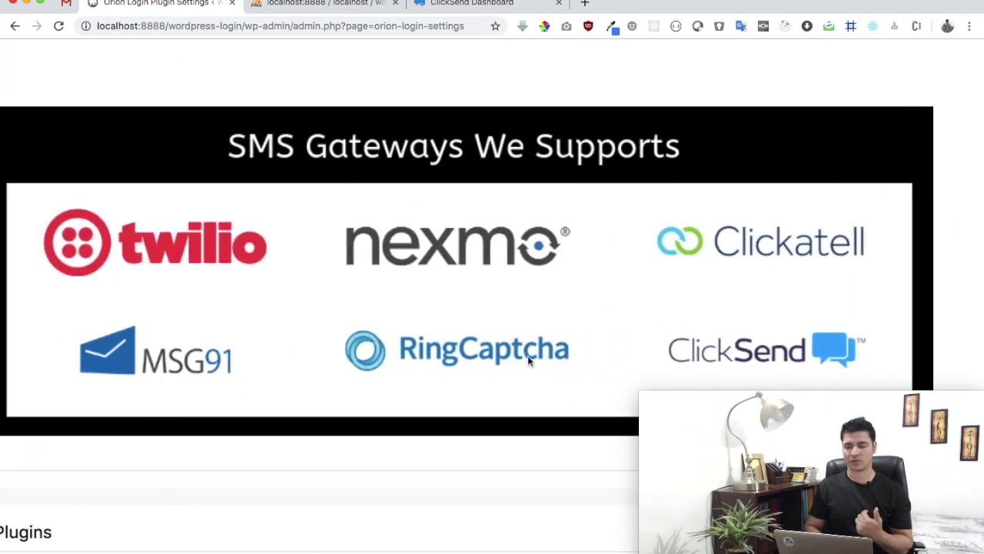
{"action": "scroll", "coordinate": [528, 355], "scroll_direction": "down", "scroll_amount": 3}
{"action": "scroll", "coordinate": [528, 356], "scroll_direction": "up", "scroll_amount": 2}
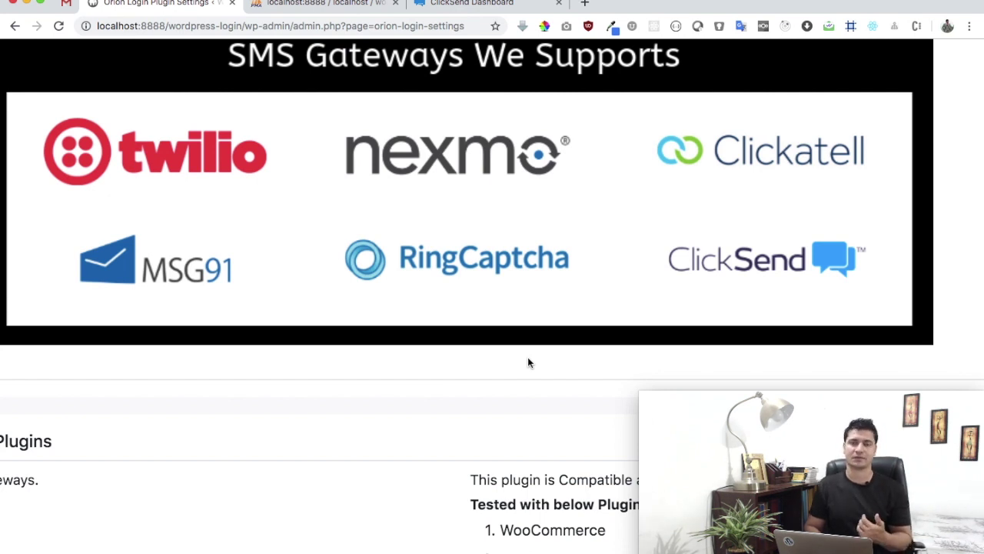
{"action": "scroll", "coordinate": [529, 360], "scroll_direction": "down", "scroll_amount": 15}
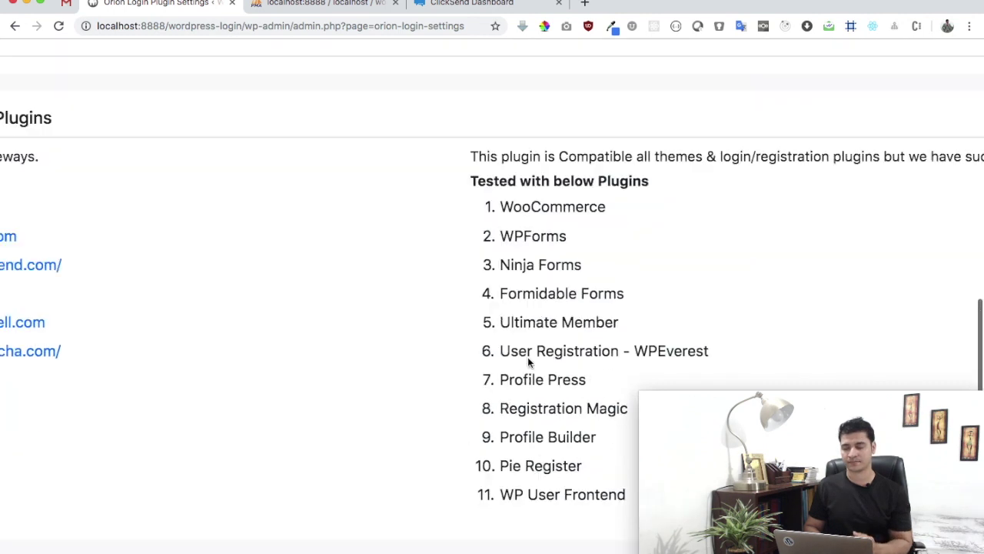
{"action": "scroll", "coordinate": [528, 357], "scroll_direction": "left", "scroll_amount": 6}
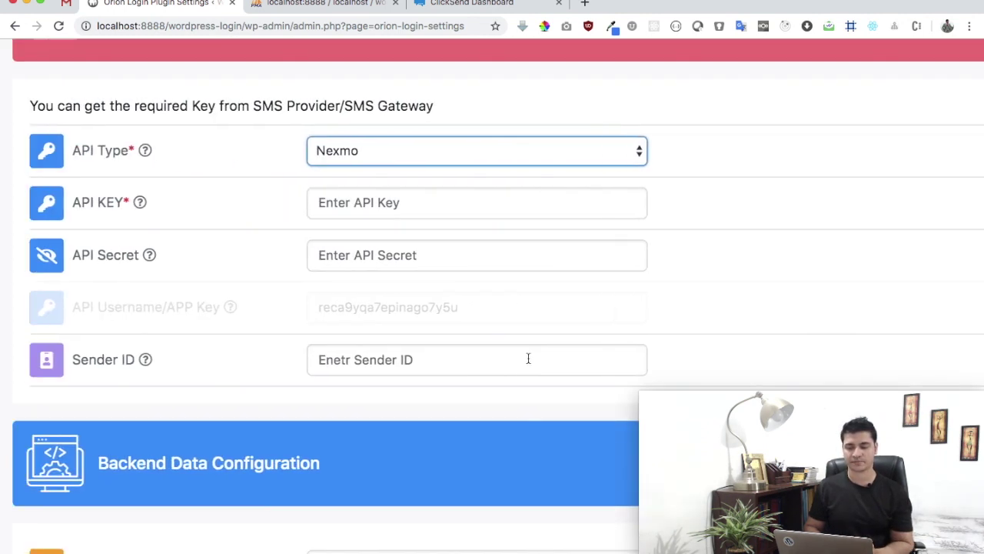
Change the API Type from Nexmo to ClickSend, then go to the ClickSend dashboard.
{"action": "left_click", "coordinate": [475, 149]}
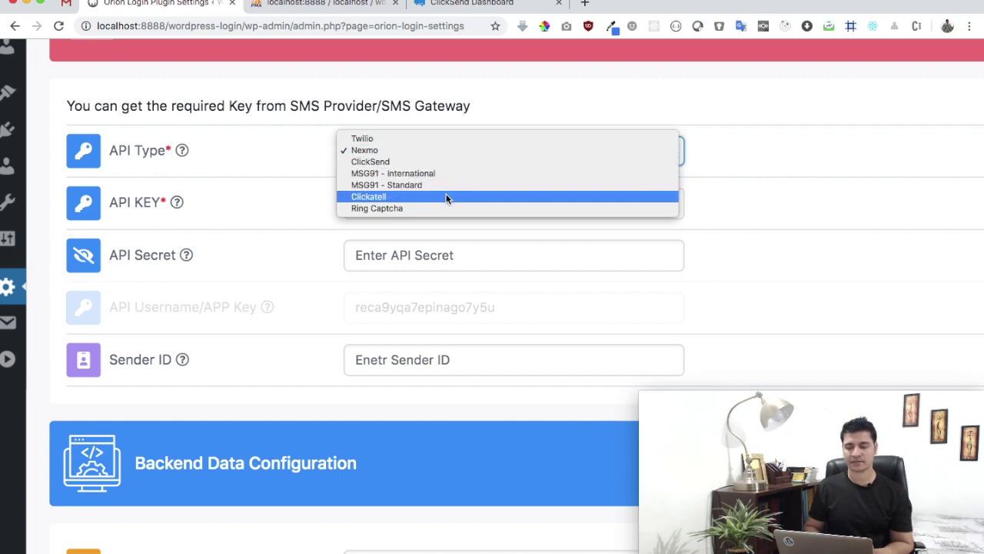
{"action": "left_click", "coordinate": [442, 160]}
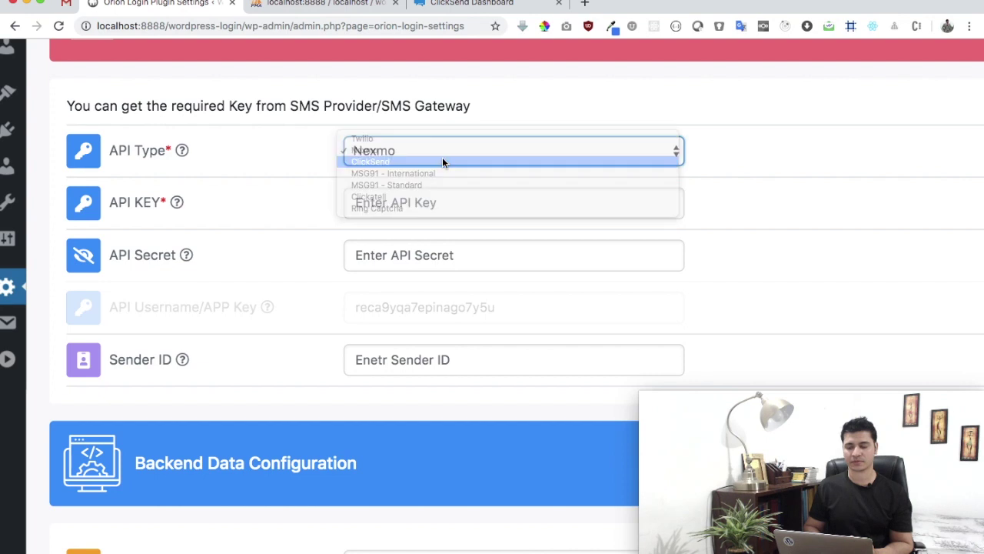
{"action": "left_click", "coordinate": [666, 217]}
{"action": "left_click", "coordinate": [706, 192]}
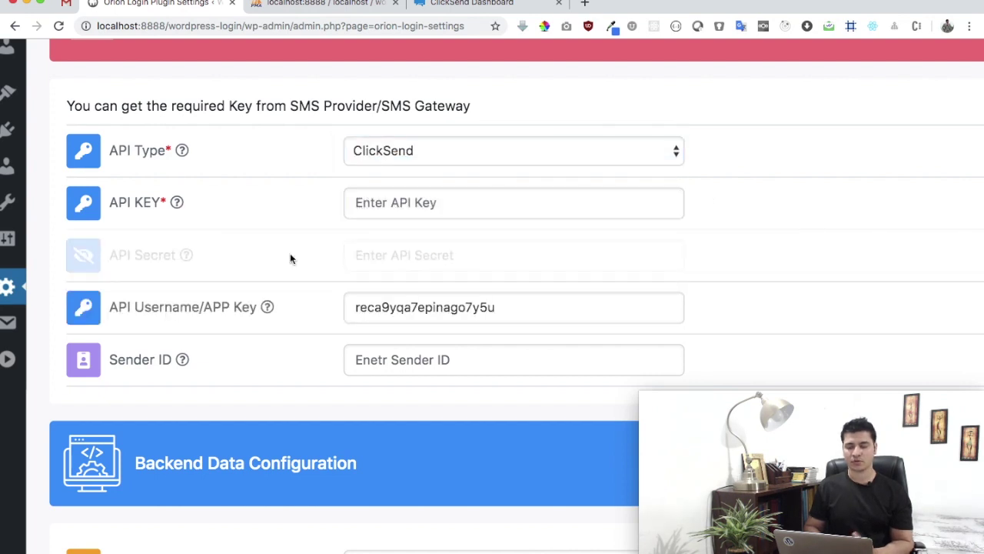
{"action": "left_click", "coordinate": [457, 7]}
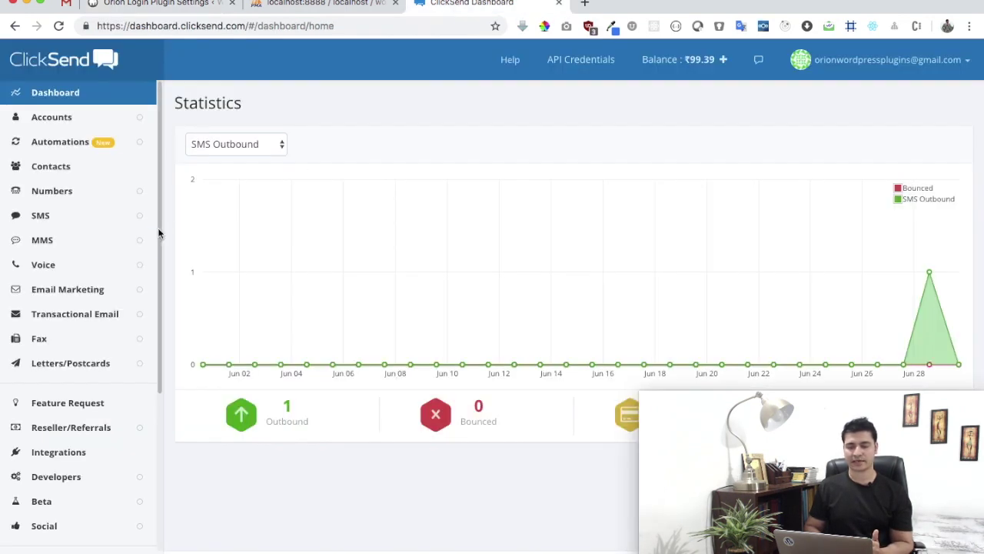
Copy the API key from ClickSend's Developers > API Credentials page and return to the API KEY field.
{"action": "scroll", "coordinate": [89, 286], "scroll_direction": "down", "scroll_amount": 5}
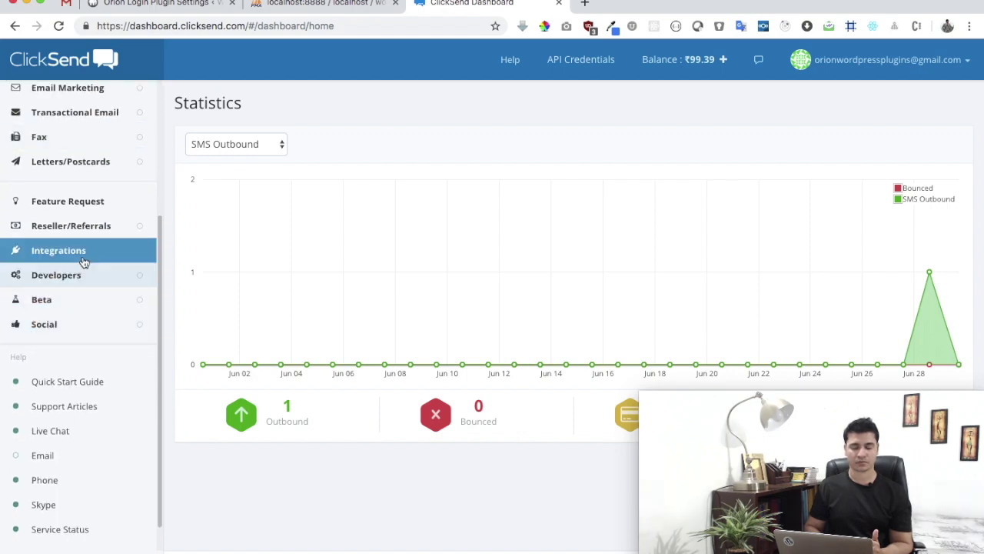
{"action": "left_click", "coordinate": [81, 283]}
{"action": "left_click", "coordinate": [79, 298]}
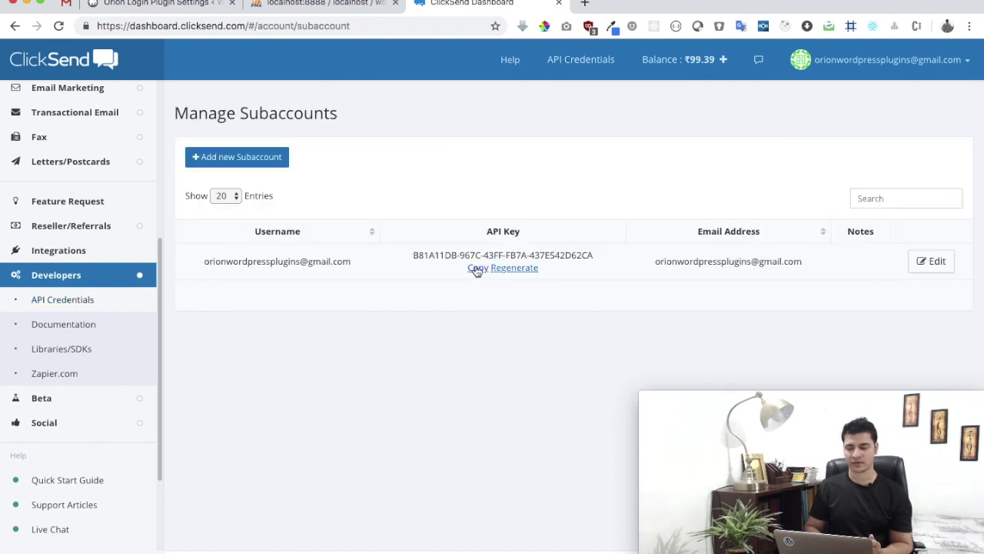
{"action": "left_click", "coordinate": [477, 268]}
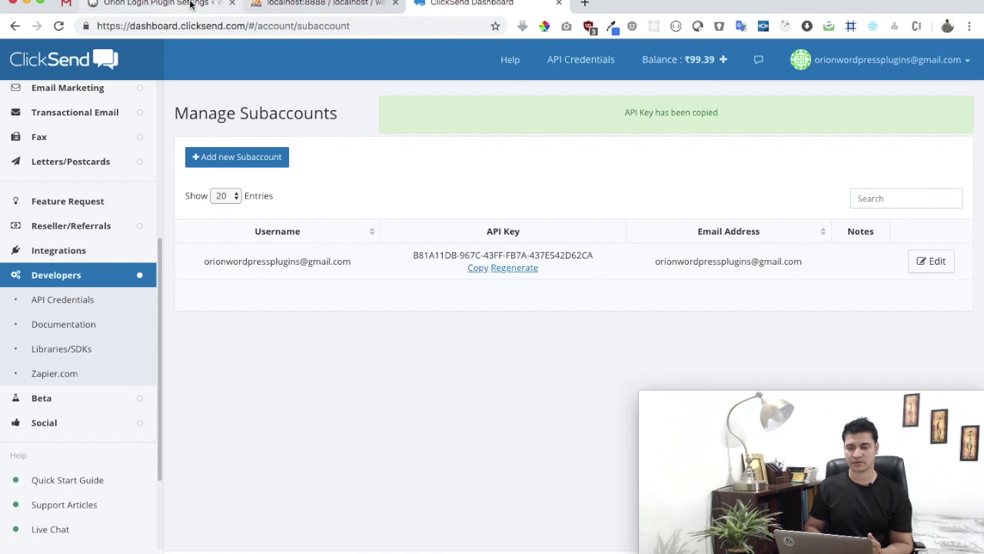
{"action": "left_click", "coordinate": [192, 7]}
{"action": "left_click", "coordinate": [400, 203]}
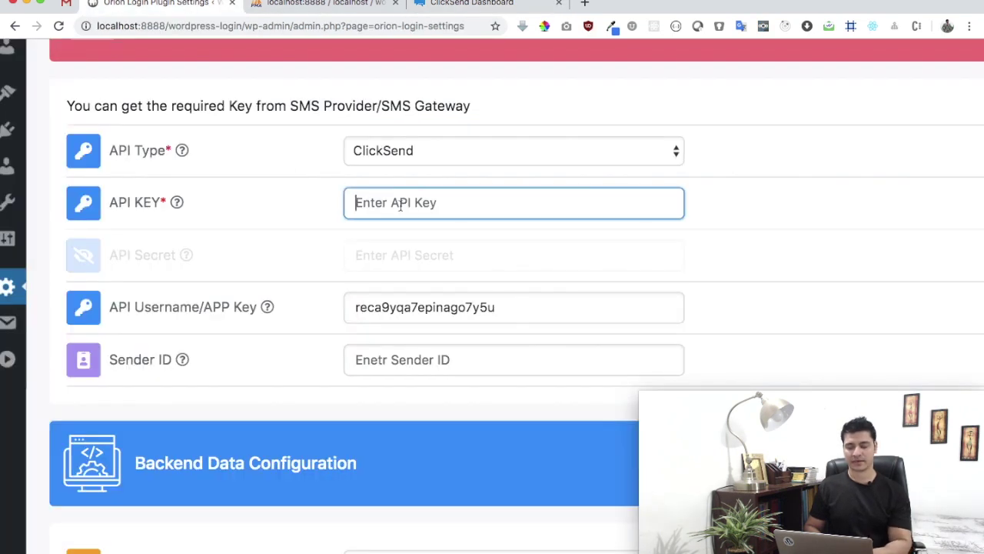
Paste the ClickSend API key into API KEY and the subaccount username e-mail into API Username.
{"action": "key", "text": "ctrl+v"}
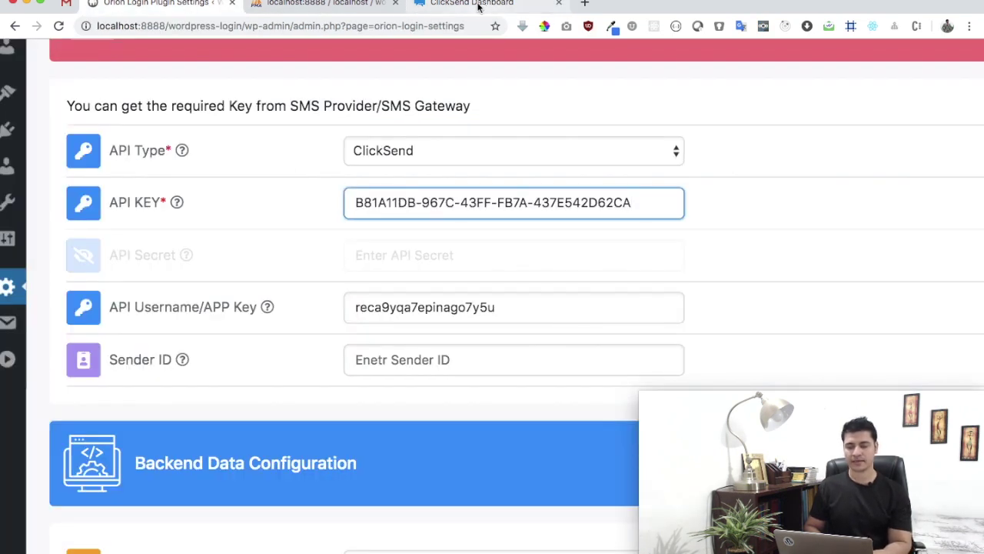
{"action": "left_click", "coordinate": [478, 6]}
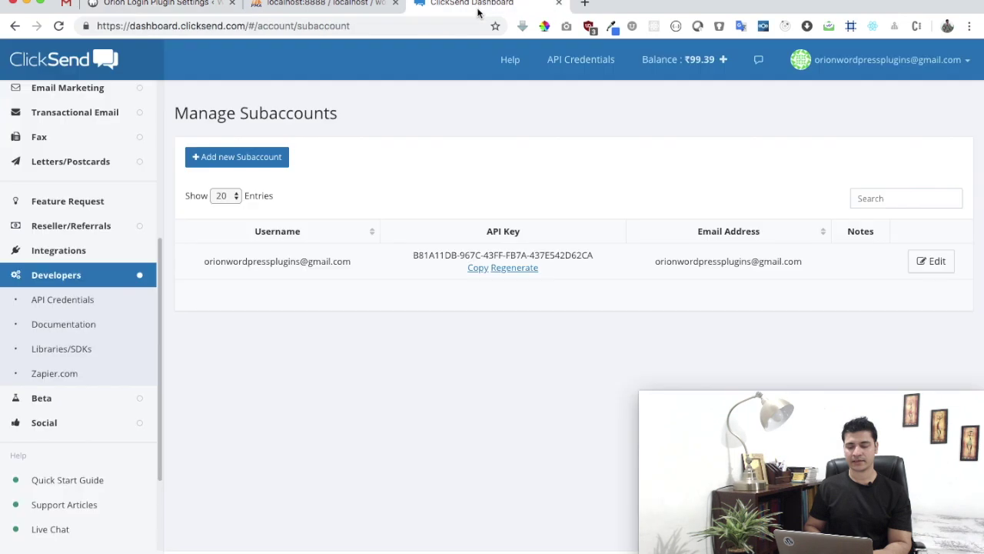
{"action": "triple_click", "coordinate": [272, 259]}
{"action": "left_click", "coordinate": [158, 4]}
{"action": "double_click", "coordinate": [402, 307]}
{"action": "key", "text": "super+v"}
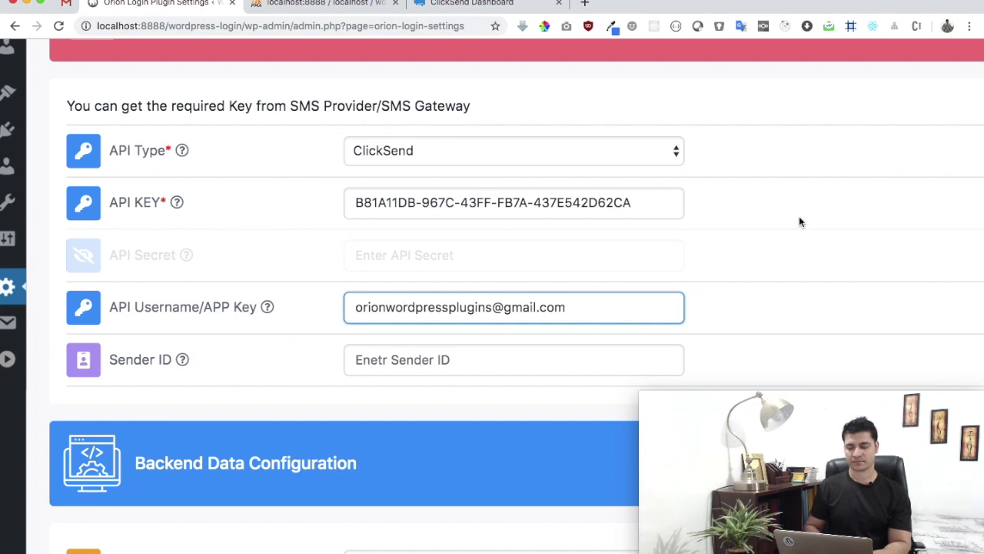
{"action": "left_click", "coordinate": [861, 259]}
Scroll to Backend Data Configuration and switch to phpMyAdmin's wp_usermeta table.
{"action": "scroll", "coordinate": [861, 259], "scroll_direction": "down", "scroll_amount": 5}
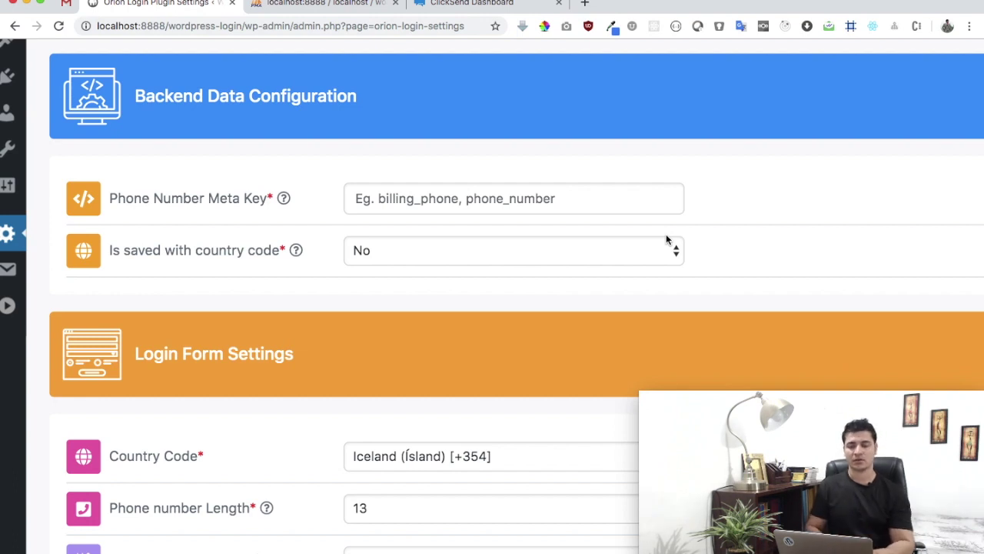
{"action": "left_click", "coordinate": [326, 4]}
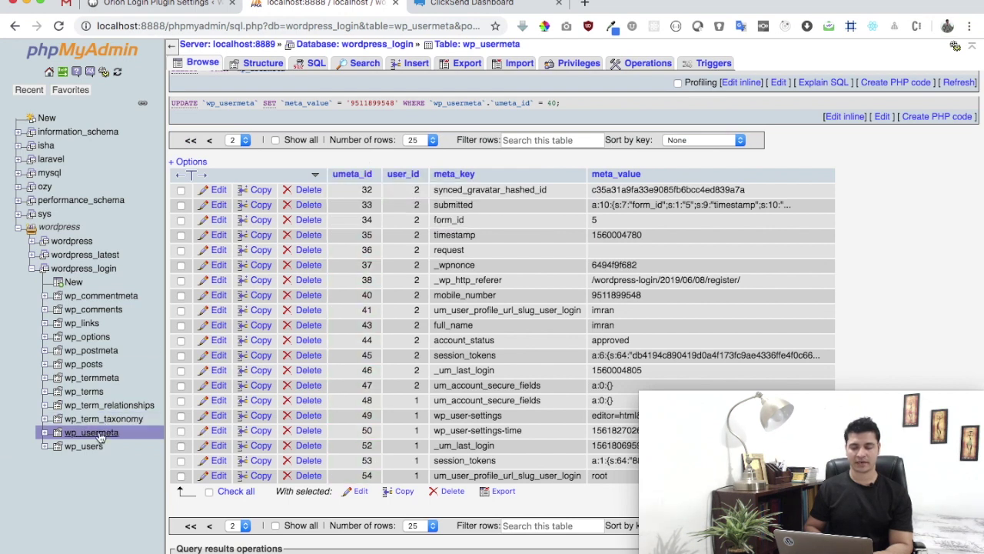
Browse wp_usermeta rows to page 2 and copy the mobile_number meta key.
{"action": "left_click", "coordinate": [96, 433]}
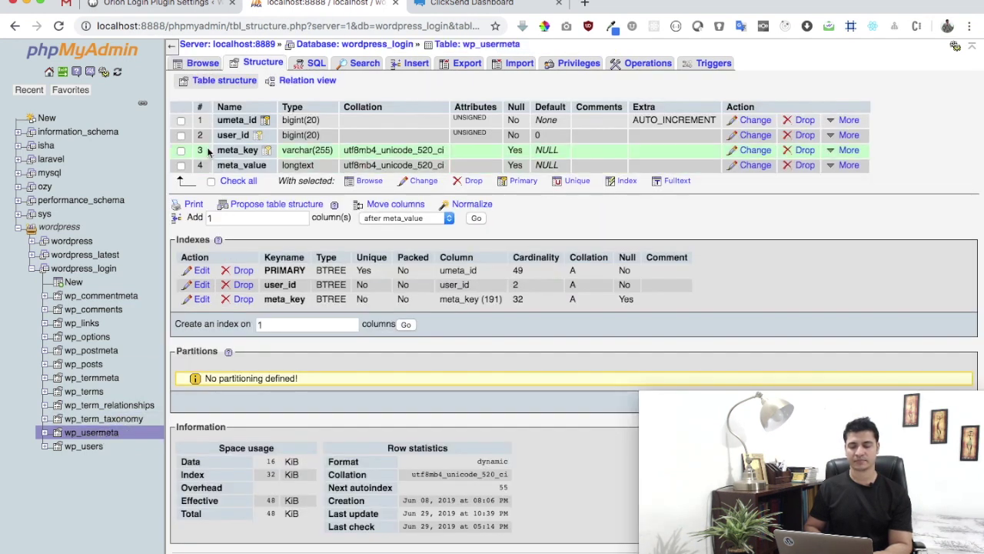
{"action": "left_click", "coordinate": [202, 63]}
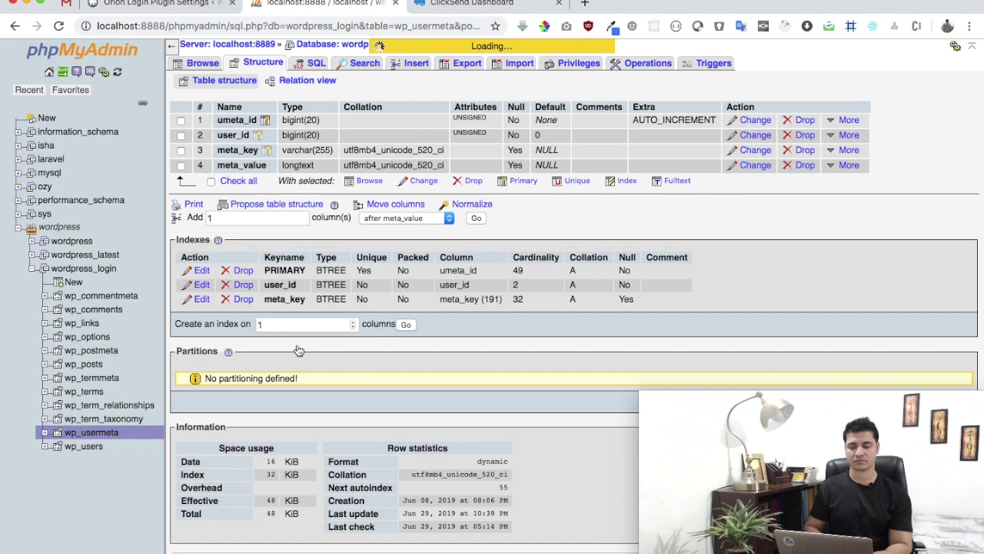
{"action": "scroll", "coordinate": [257, 513], "scroll_direction": "down", "scroll_amount": 5}
{"action": "scroll", "coordinate": [246, 499], "scroll_direction": "up", "scroll_amount": 1}
{"action": "left_click", "coordinate": [229, 489]}
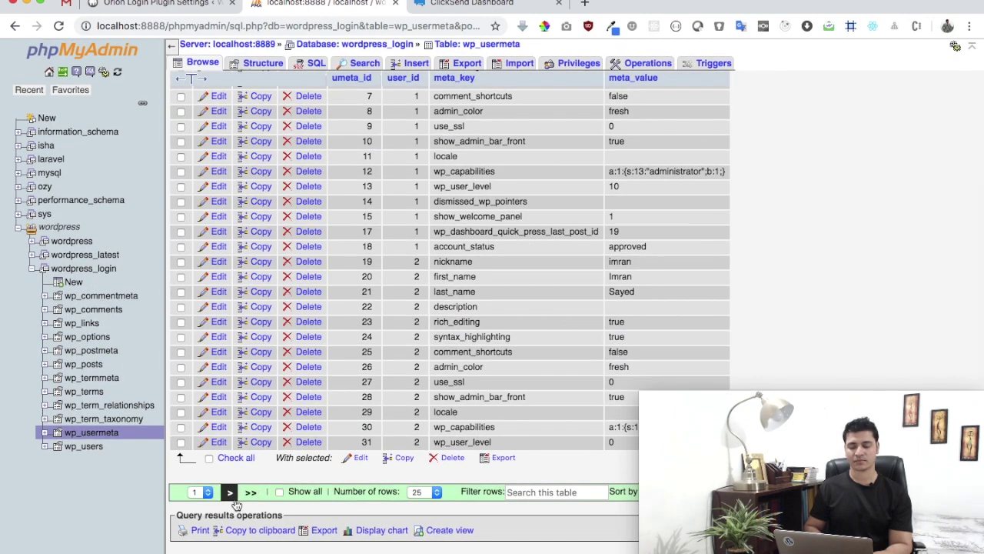
{"action": "scroll", "coordinate": [482, 354], "scroll_direction": "up", "scroll_amount": 5}
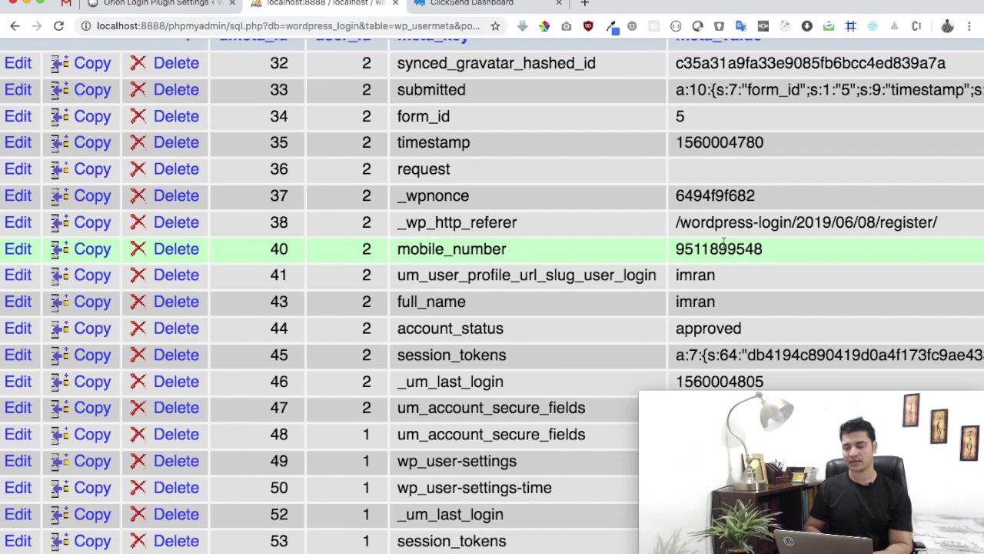
{"action": "scroll", "coordinate": [524, 247], "scroll_direction": "up", "scroll_amount": 2}
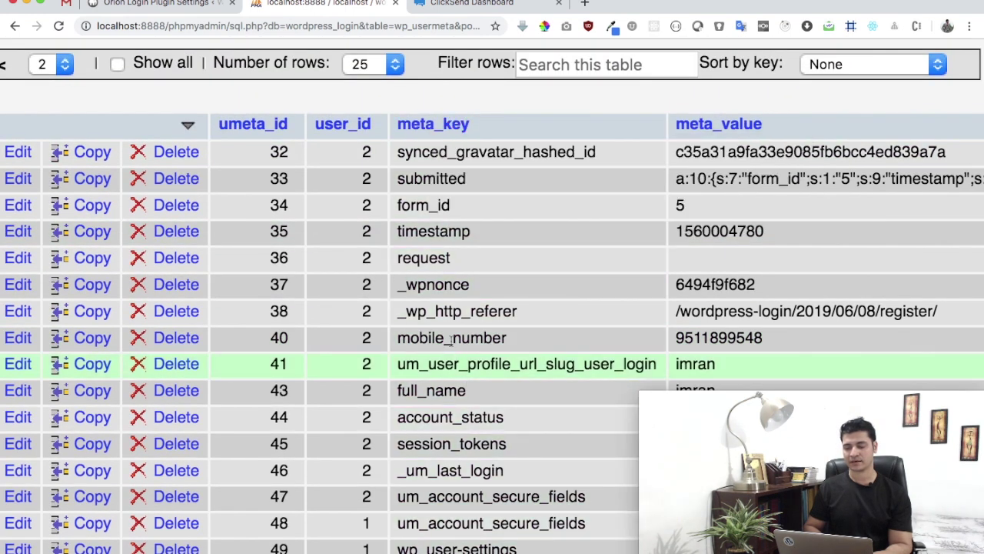
{"action": "double_click", "coordinate": [451, 336]}
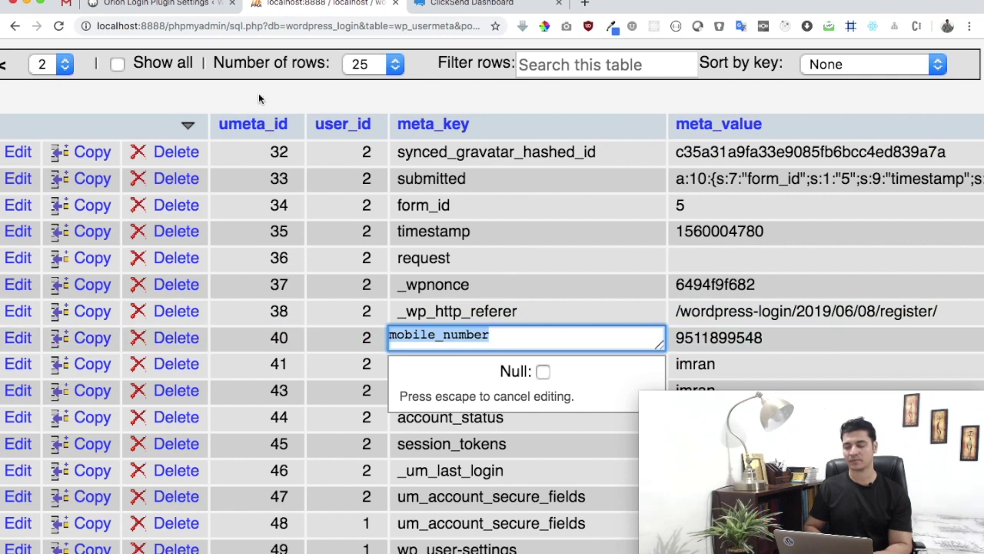
Paste mobile_number into the Phone Number Meta Key field, then go back to the wp_usermeta rows.
{"action": "left_click", "coordinate": [162, 4]}
{"action": "left_click", "coordinate": [416, 202]}
{"action": "key", "text": "super+v"}
{"action": "left_click", "coordinate": [544, 149]}
{"action": "scroll", "coordinate": [543, 149], "scroll_direction": "down", "scroll_amount": 2}
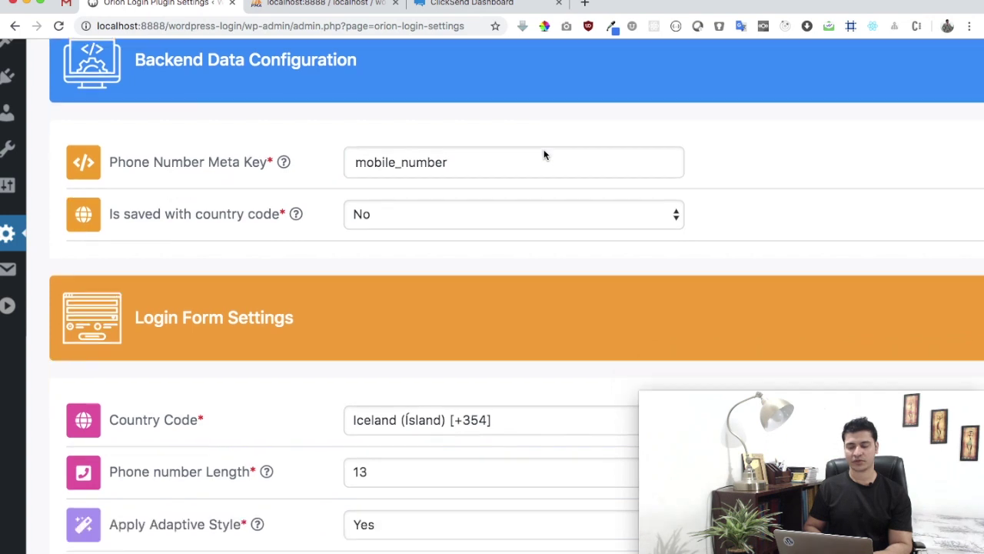
{"action": "mouse_move", "coordinate": [229, 210]}
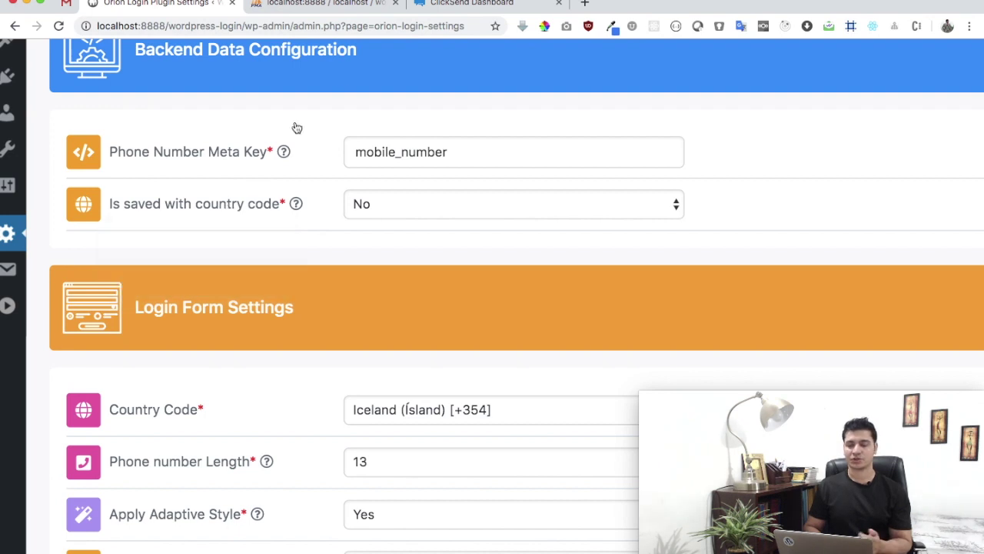
{"action": "left_click", "coordinate": [329, 4]}
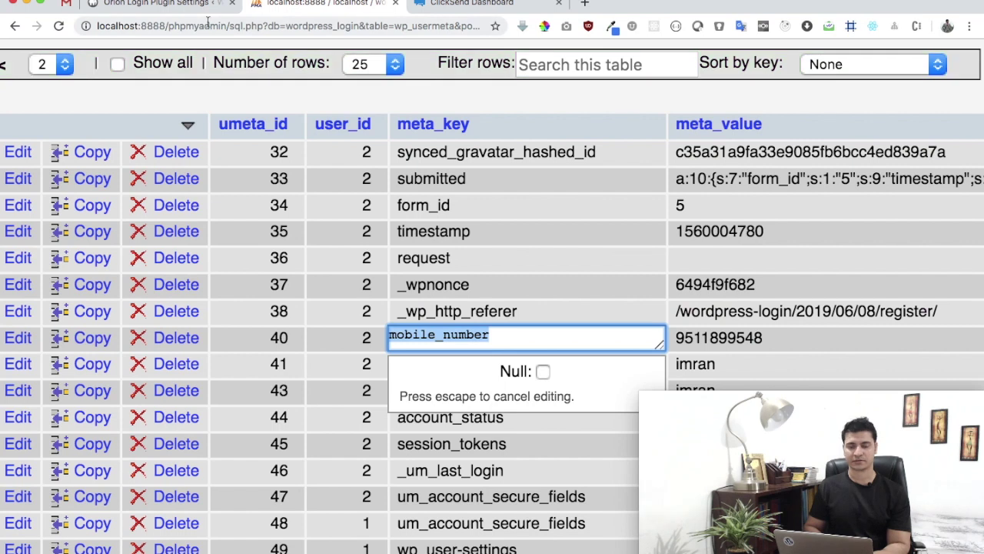
Try 'Is saved with country code' set to Yes and prefix the stored mobile number with 91.
{"action": "left_click", "coordinate": [191, 6]}
{"action": "left_click", "coordinate": [436, 209]}
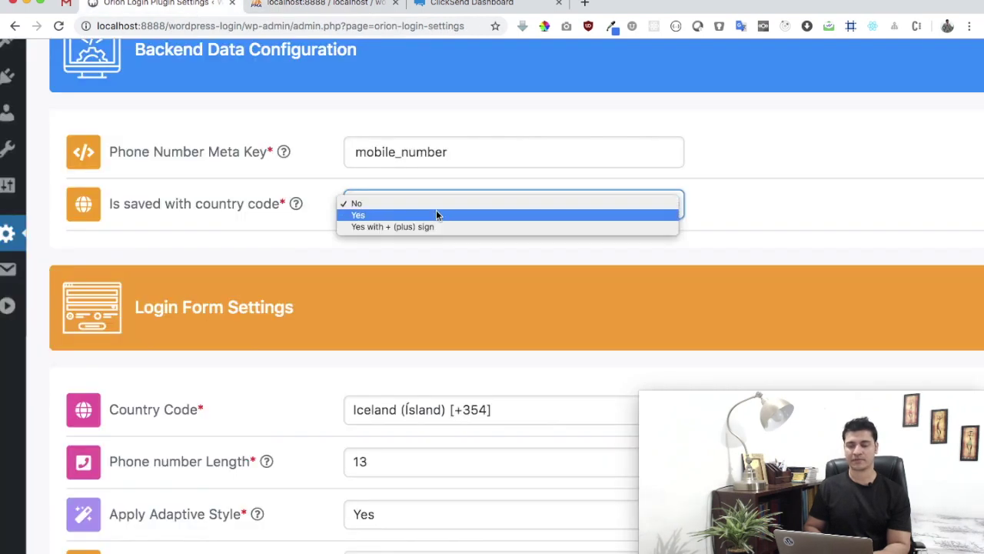
{"action": "left_click", "coordinate": [436, 215]}
{"action": "left_click", "coordinate": [319, 3]}
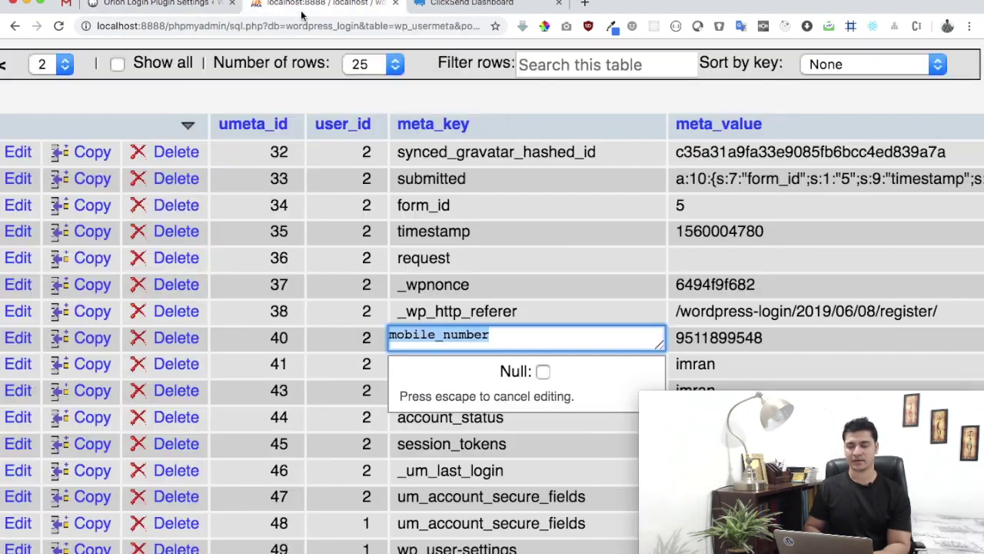
{"action": "double_click", "coordinate": [707, 336]}
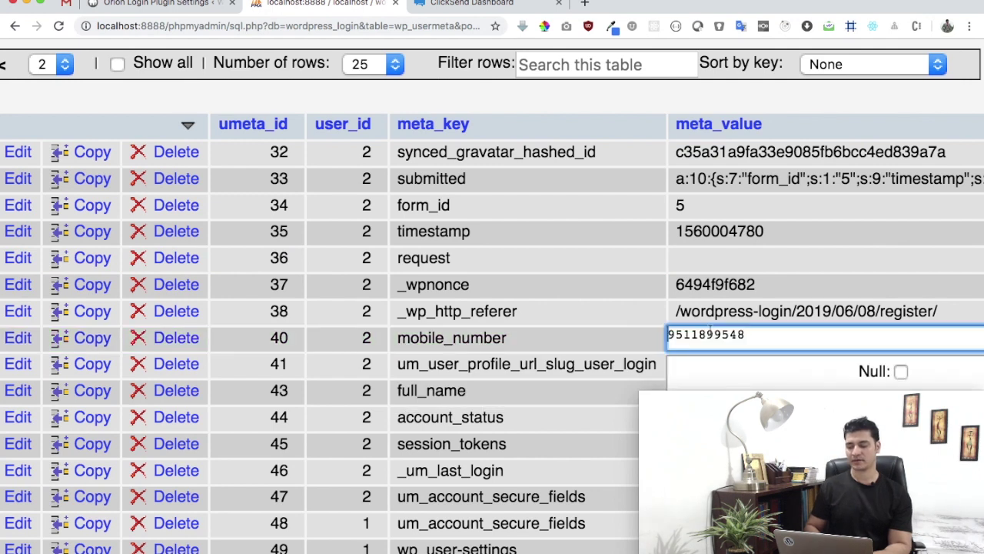
{"action": "left_click", "coordinate": [670, 335]}
{"action": "type", "text": "91"}
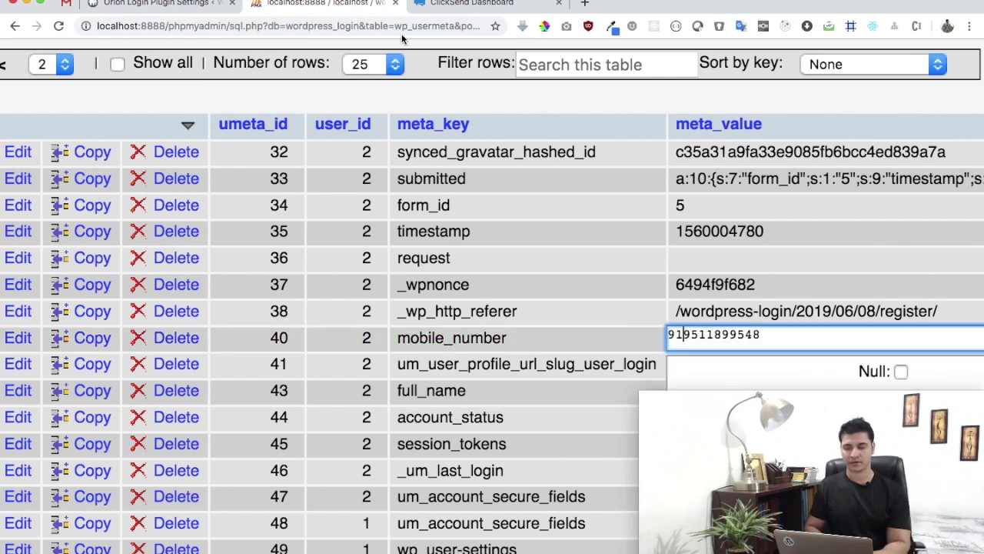
Try the 'Yes with +' option, then remove the +91 prefix and save the stored number.
{"action": "left_click", "coordinate": [204, 8]}
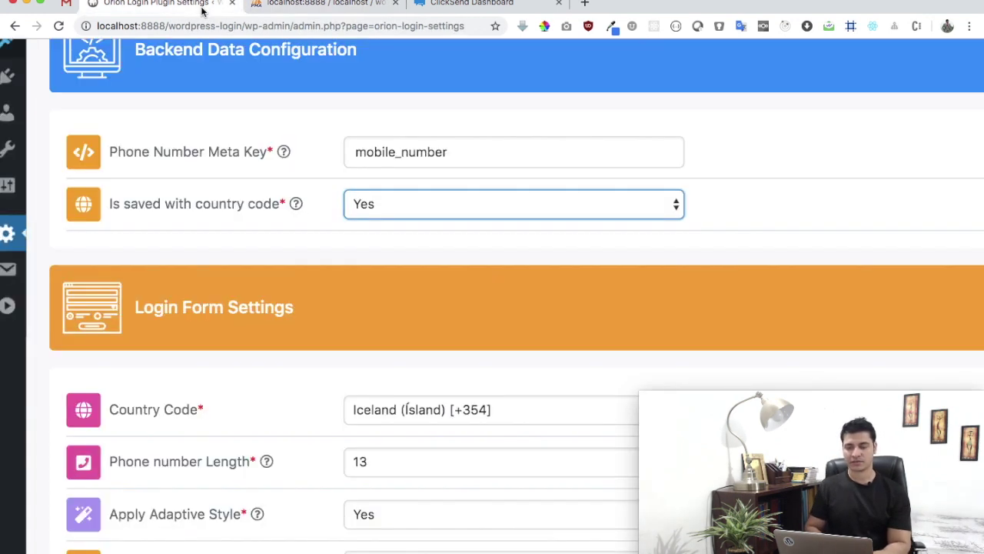
{"action": "left_click", "coordinate": [420, 195]}
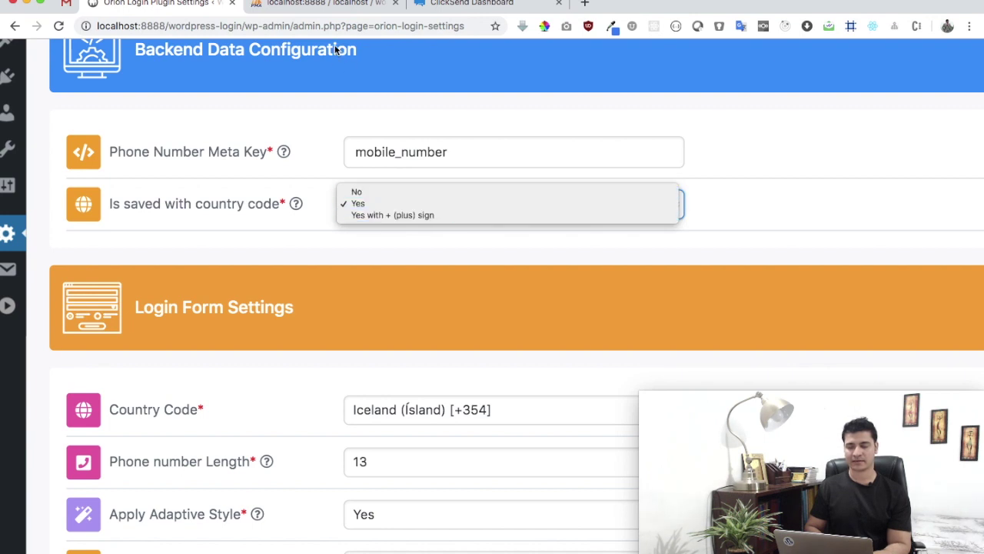
{"action": "left_click", "coordinate": [387, 213]}
{"action": "left_click", "coordinate": [325, 6]}
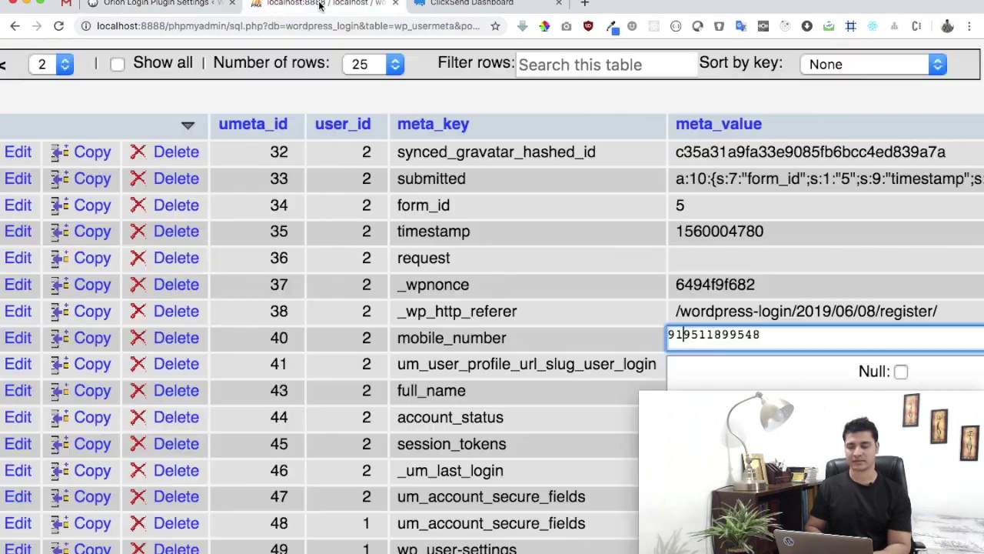
{"action": "type", "text": "+"}
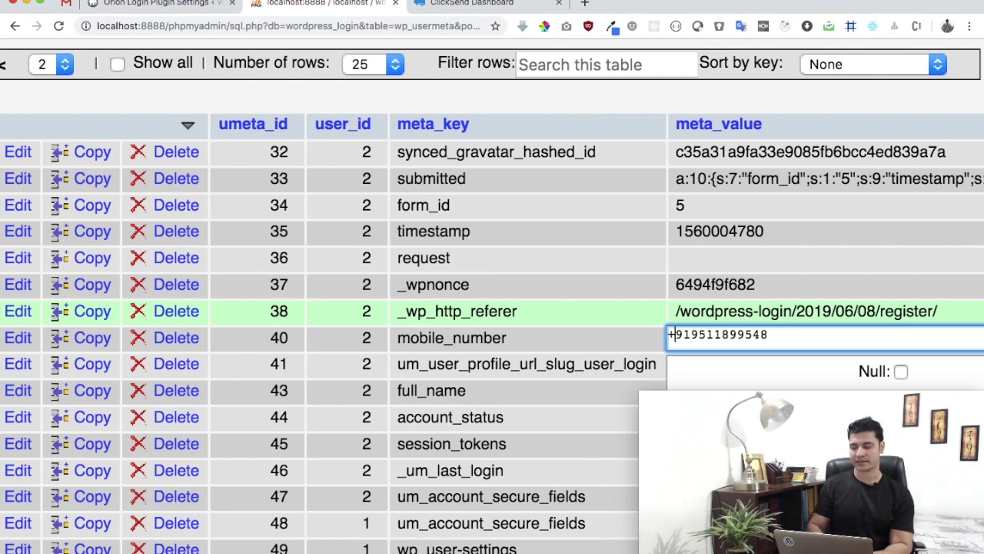
{"action": "left_click_drag", "start_coordinate": [675, 336], "coordinate": [691, 336]}
{"action": "key", "text": "BackSpace"}
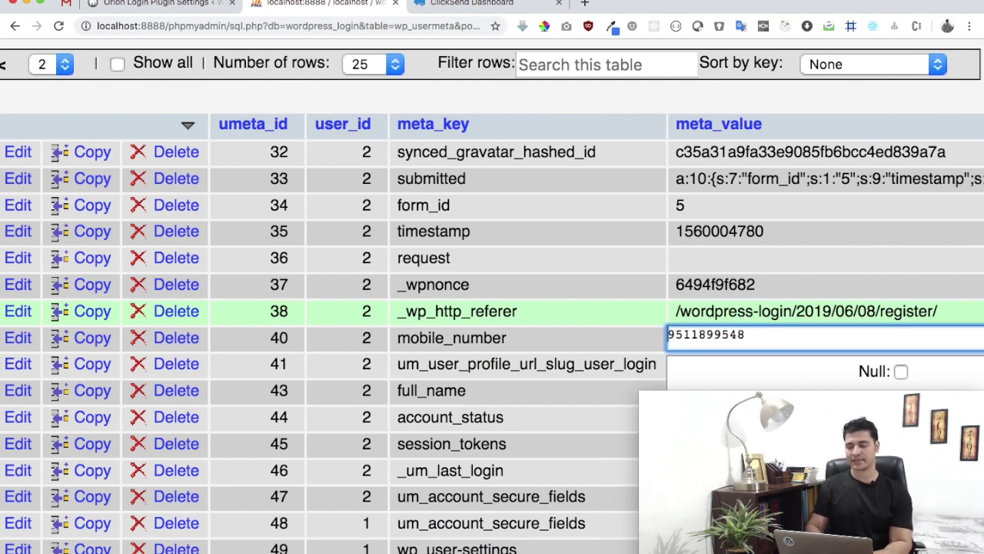
{"action": "key", "text": "Return"}
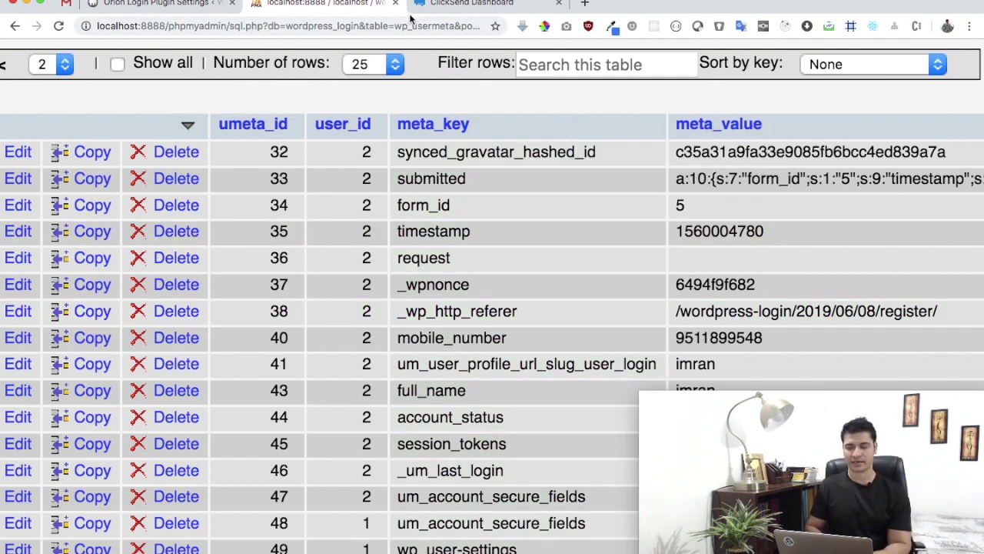
Set 'Is saved with country code' back to No.
{"action": "left_click", "coordinate": [184, 5]}
{"action": "left_click", "coordinate": [411, 204]}
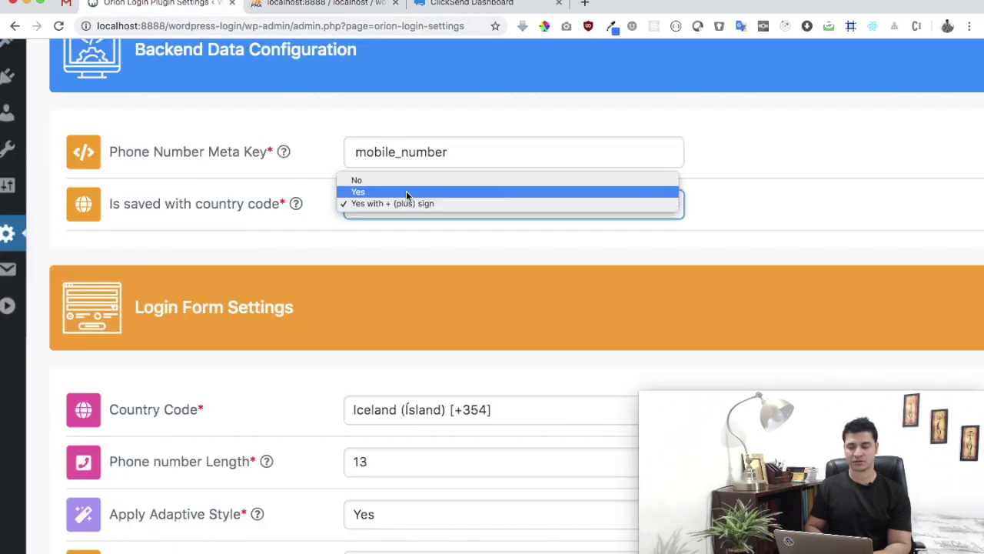
{"action": "left_click", "coordinate": [401, 177]}
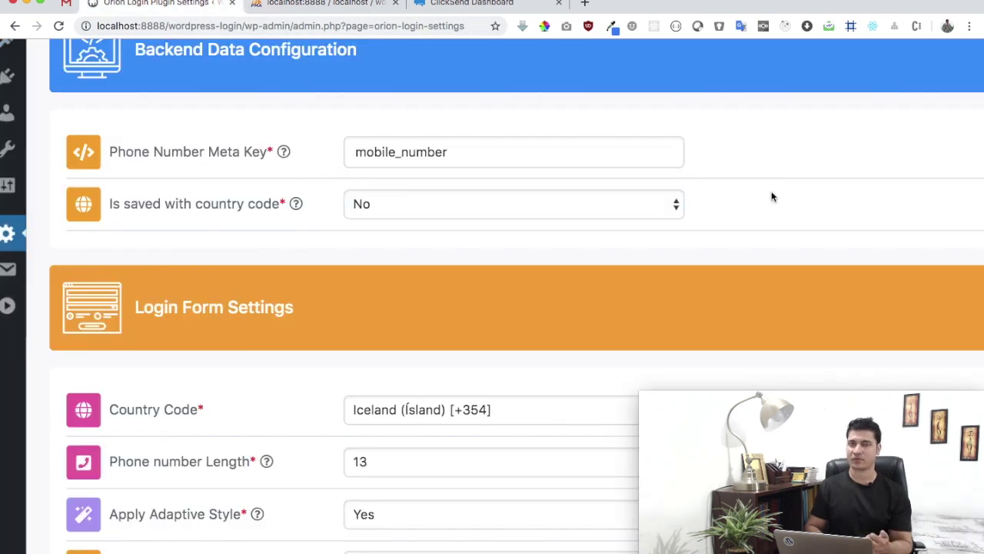
Search 'india' to pick India [+91] as Country Code, and choose 10 for Phone number Length.
{"action": "scroll", "coordinate": [773, 197], "scroll_direction": "down", "scroll_amount": 4}
{"action": "scroll", "coordinate": [771, 197], "scroll_direction": "up", "scroll_amount": 1}
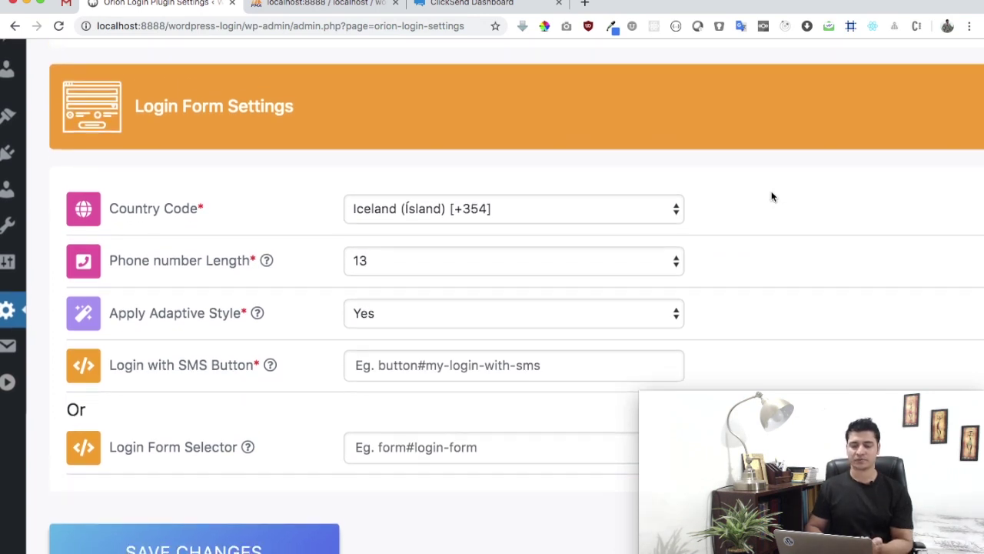
{"action": "left_click", "coordinate": [577, 209]}
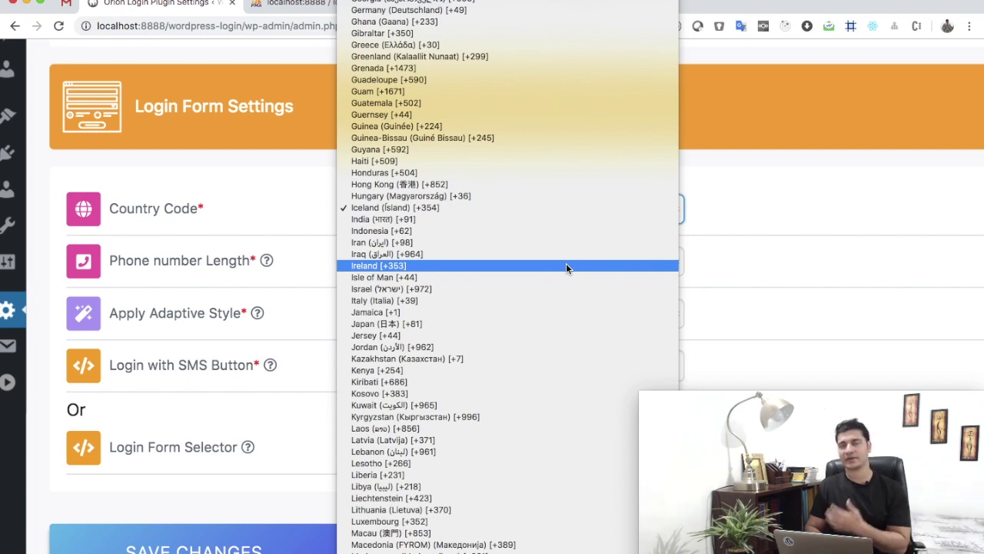
{"action": "scroll", "coordinate": [517, 323], "scroll_direction": "down", "scroll_amount": 3}
{"action": "scroll", "coordinate": [517, 320], "scroll_direction": "down", "scroll_amount": 1}
{"action": "type", "text": "india"}
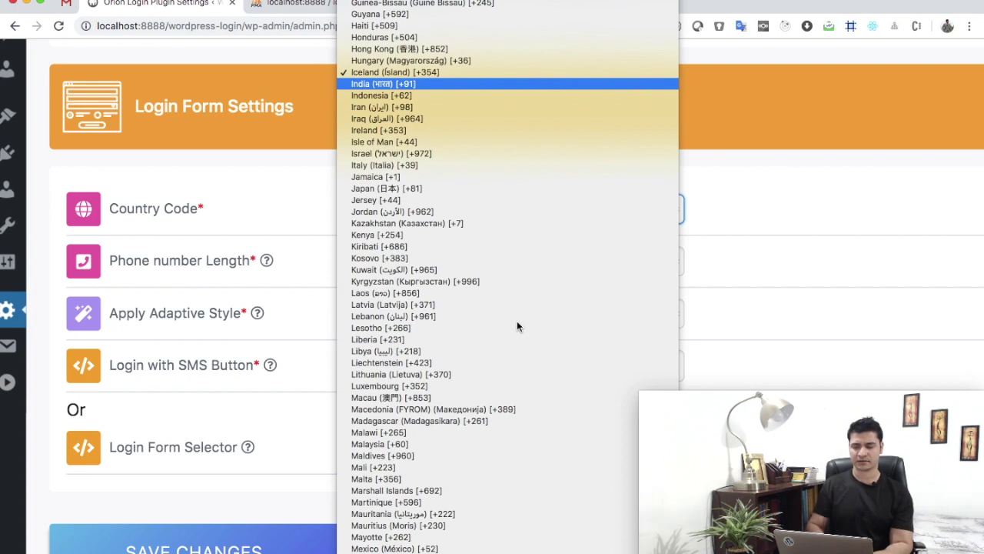
{"action": "left_click", "coordinate": [442, 81]}
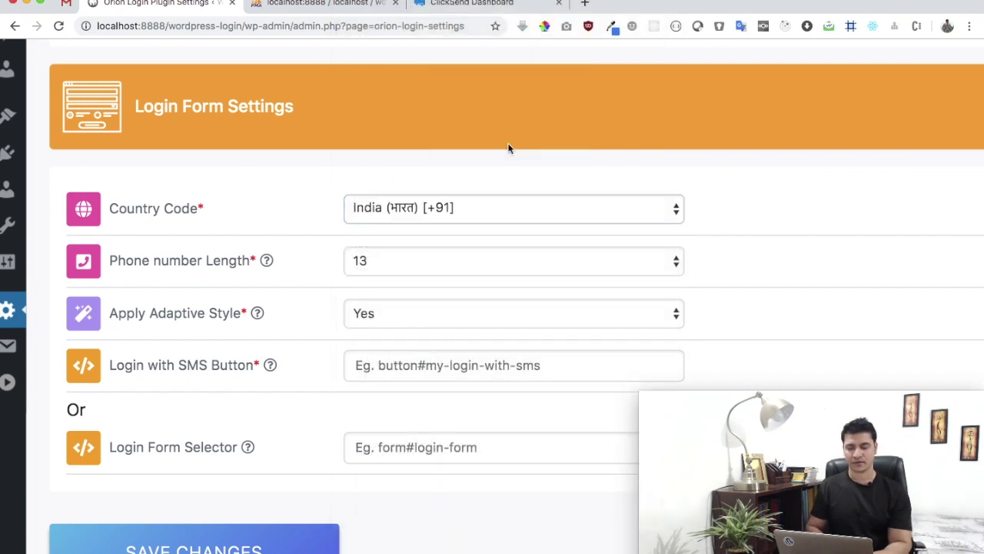
{"action": "left_click", "coordinate": [408, 250]}
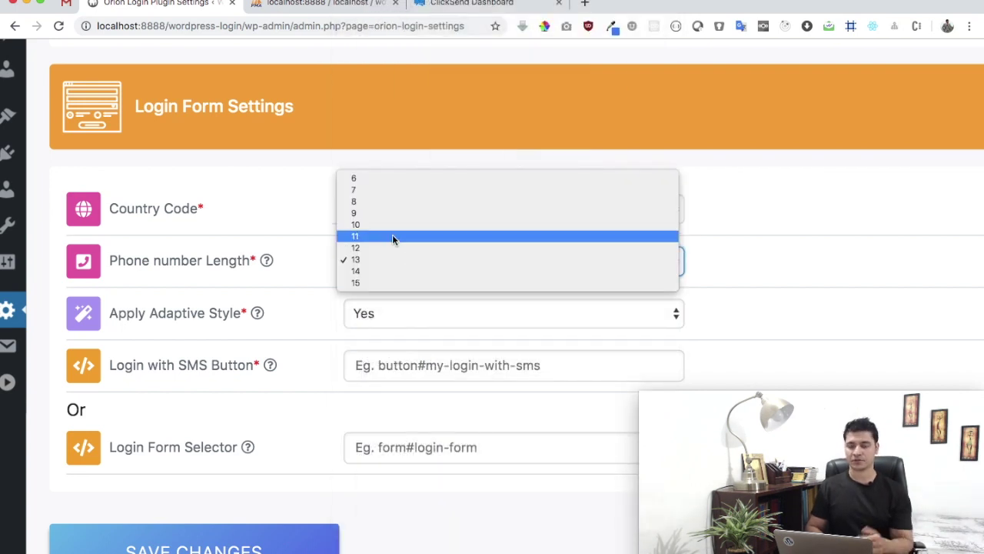
{"action": "left_click", "coordinate": [391, 224]}
{"action": "scroll", "coordinate": [289, 155], "scroll_direction": "down", "scroll_amount": 3}
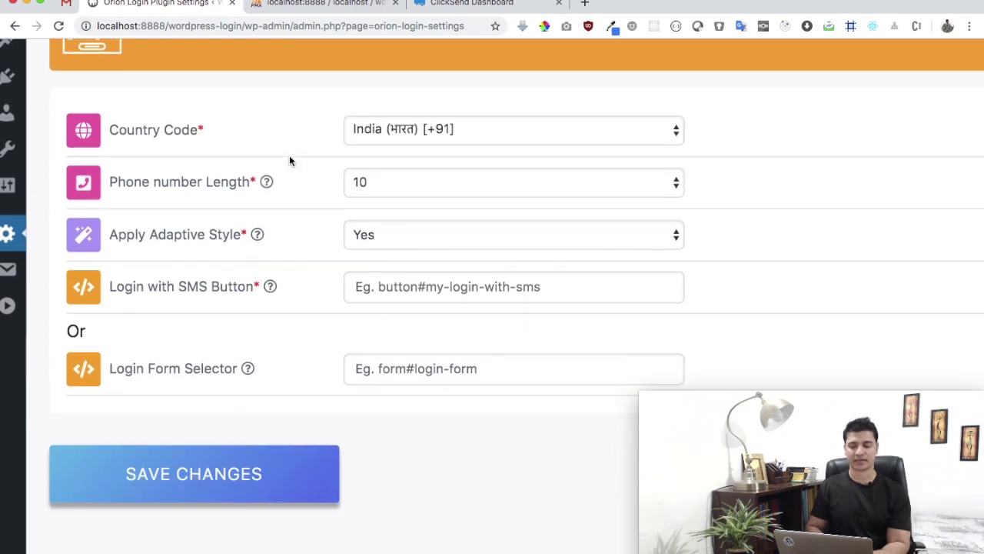
Show the Yes/No choices of the Apply Adaptive Style dropdown on the Orion Login settings.
{"action": "mouse_move", "coordinate": [205, 227]}
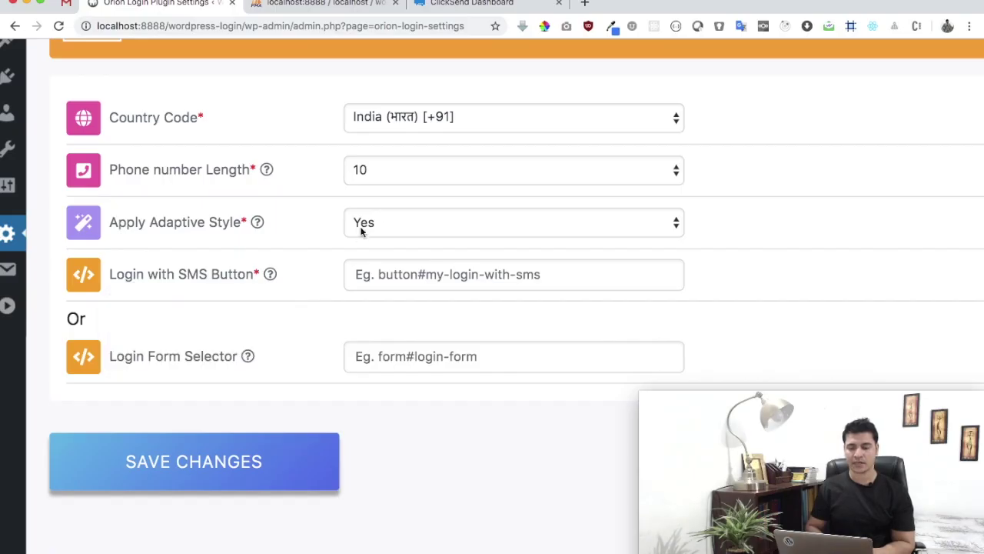
{"action": "left_click", "coordinate": [380, 222]}
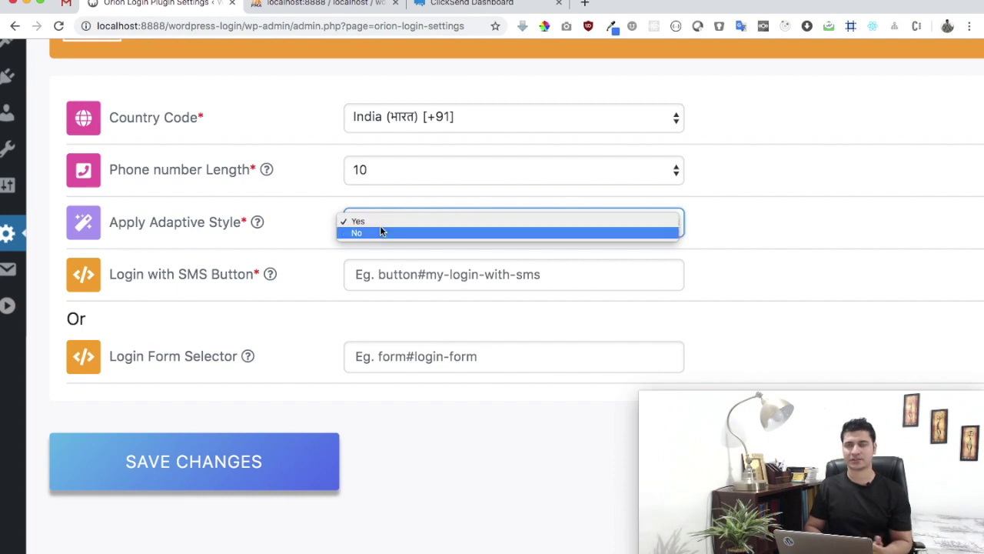
Keep Apply Adaptive Style set to Yes and review the selector fields' help tips.
{"action": "left_click", "coordinate": [314, 260]}
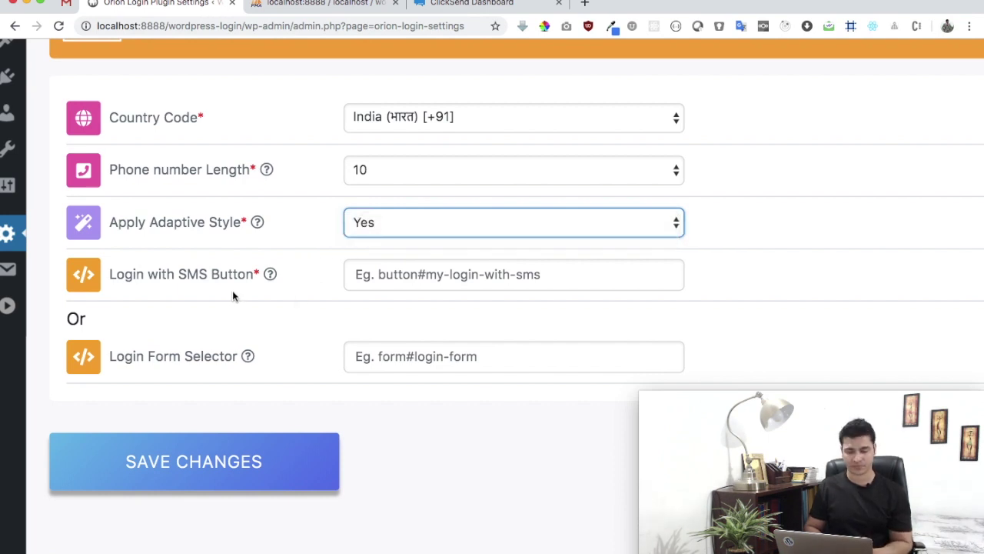
{"action": "scroll", "coordinate": [286, 311], "scroll_direction": "down", "scroll_amount": 1}
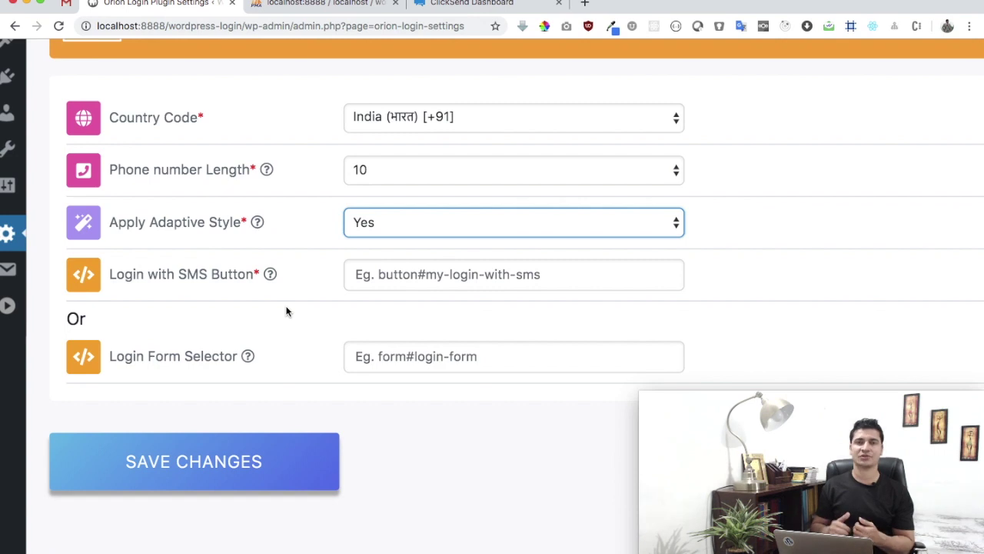
{"action": "mouse_move", "coordinate": [215, 281]}
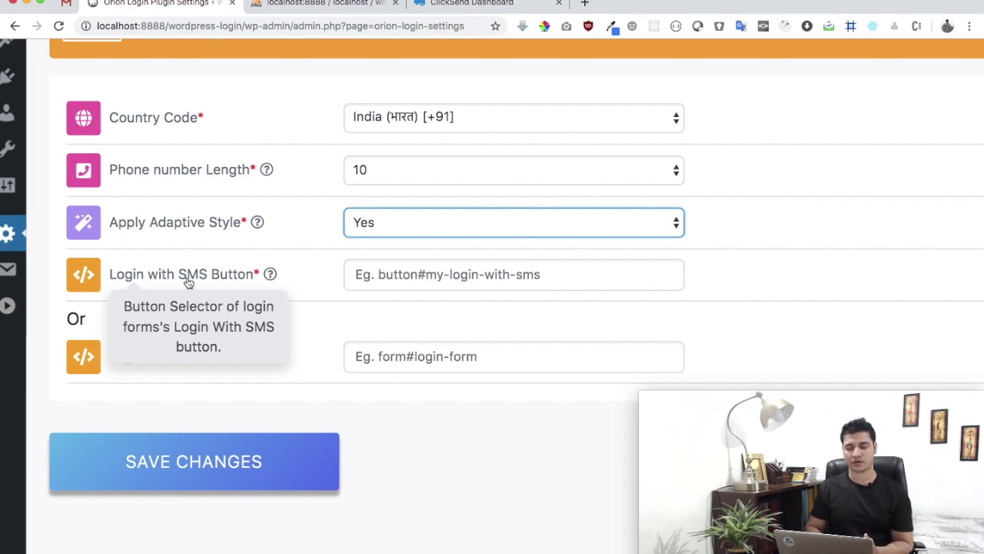
{"action": "mouse_move", "coordinate": [226, 367]}
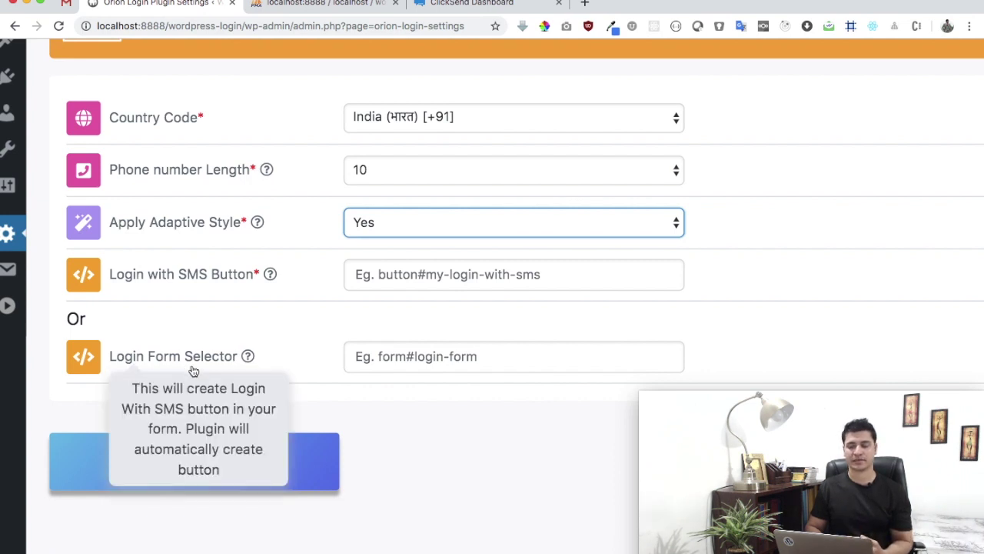
Check the Login Form Selector and Login with SMS Button fields, then open an incognito window.
{"action": "left_click", "coordinate": [375, 356]}
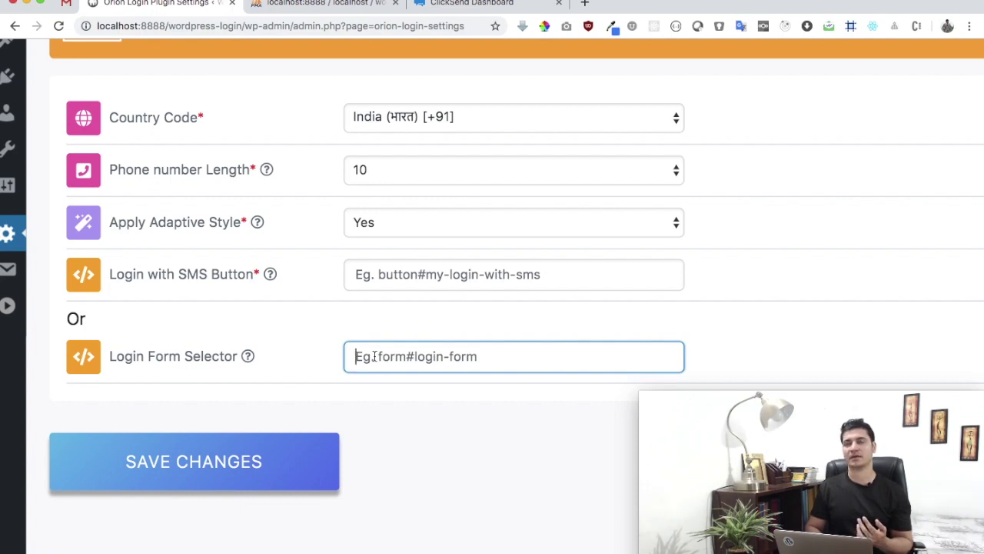
{"action": "key", "text": "super+minus"}
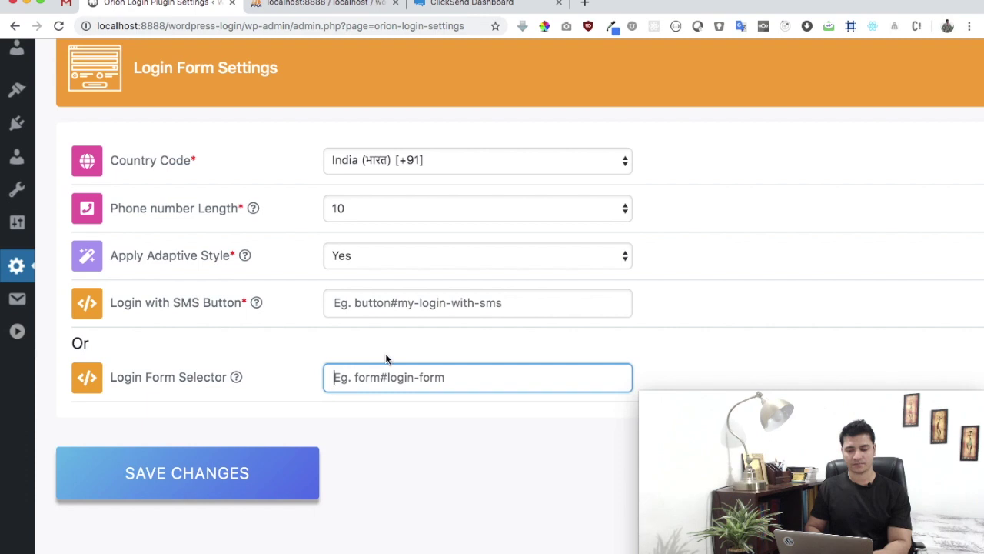
{"action": "left_click", "coordinate": [359, 296]}
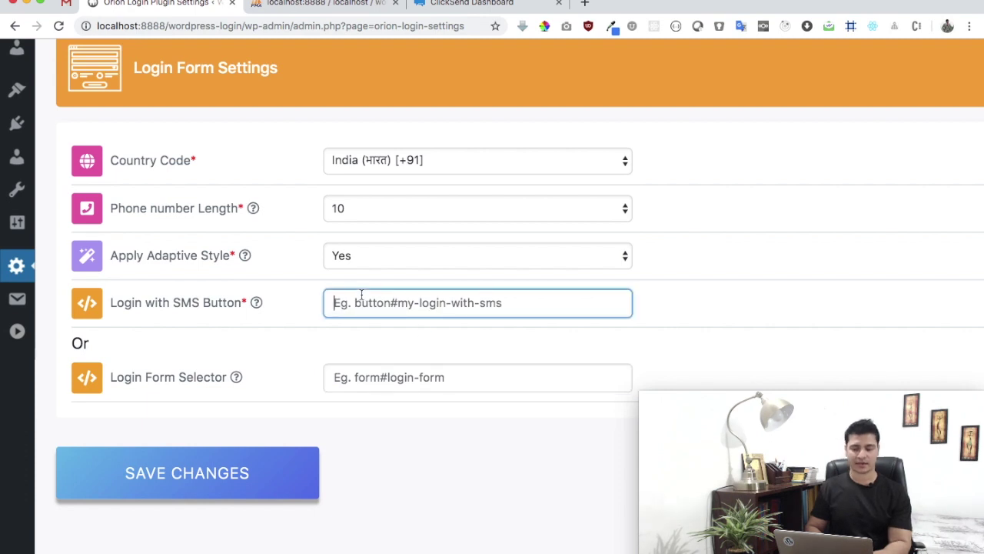
{"action": "key", "text": "super+shift+n"}
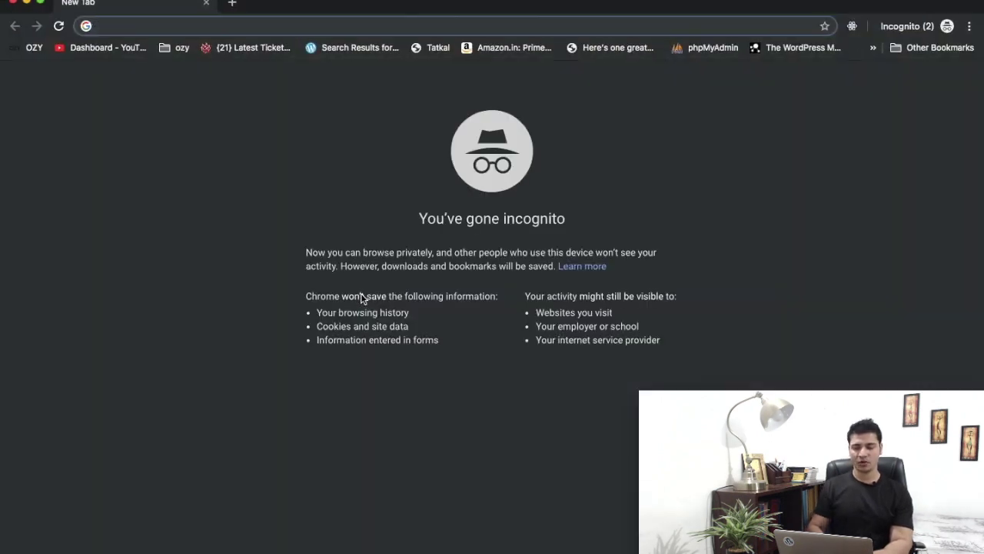
Load localhost:8888/wordpress-login/login in the incognito window to view the front-end login page.
{"action": "type", "text": "localhost:"}
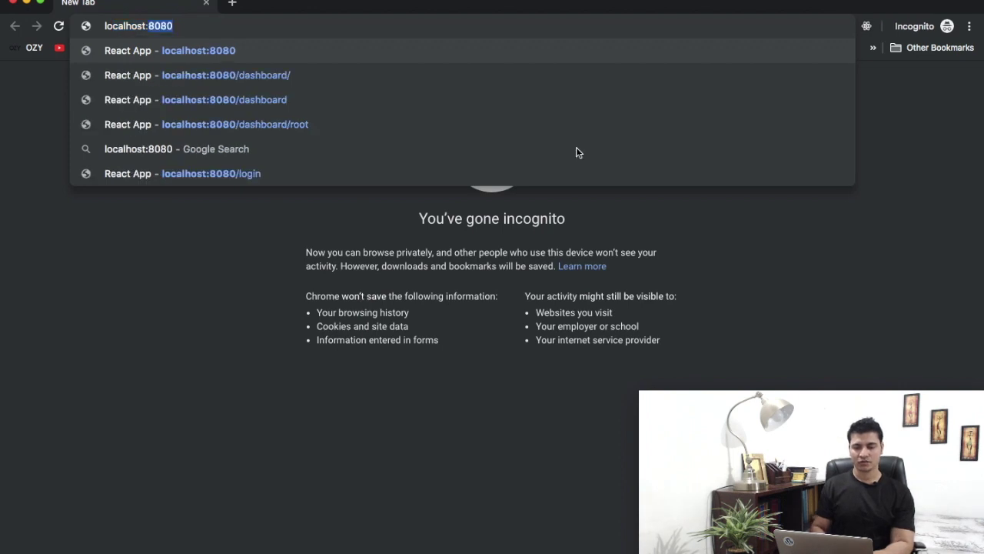
{"action": "type", "text": "8888/wordpress/wp-"}
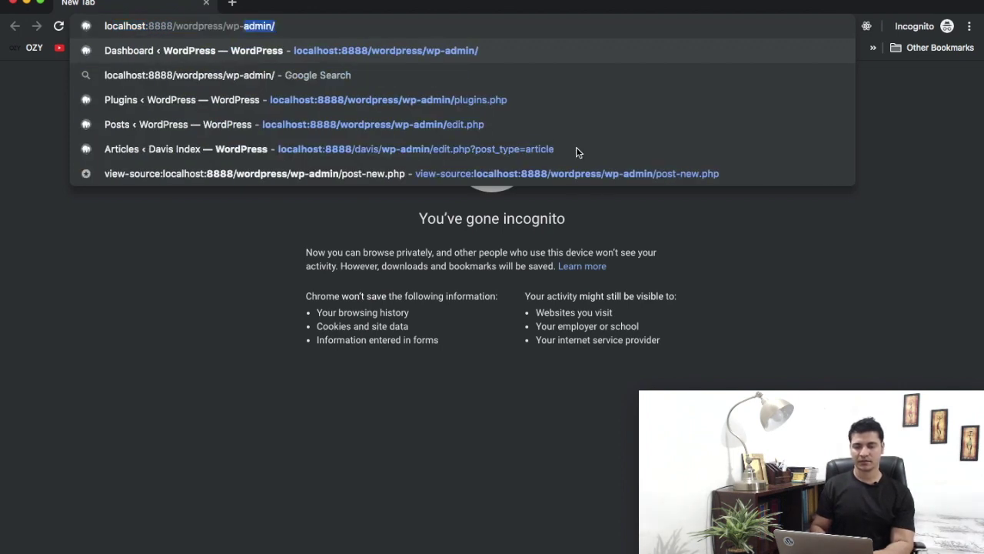
{"action": "key", "text": "BackSpace"}
{"action": "key", "text": "BackSpace"}
{"action": "key", "text": "BackSpace"}
{"action": "key", "text": "BackSpace"}
{"action": "key", "text": "BackSpace"}
{"action": "type", "text": "-"}
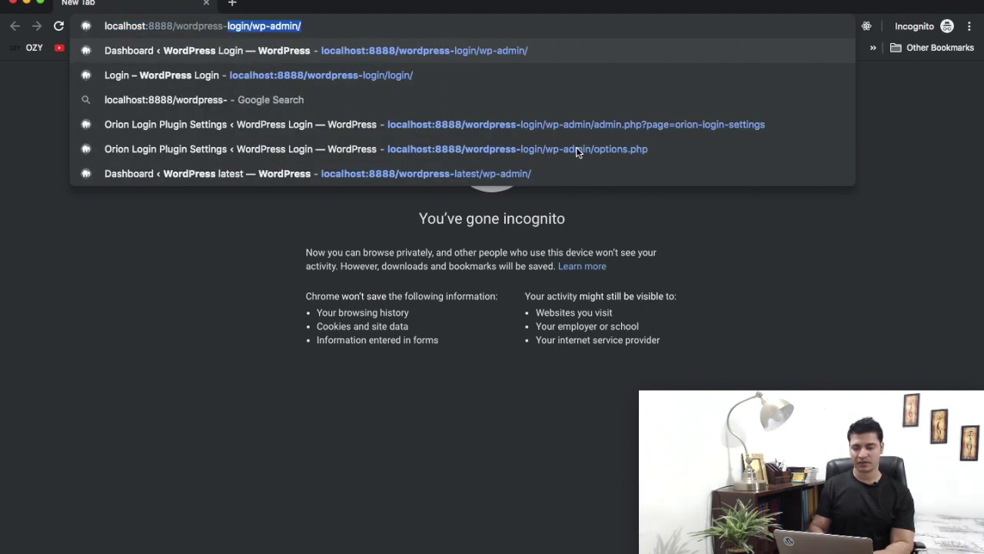
{"action": "type", "text": "login/login"}
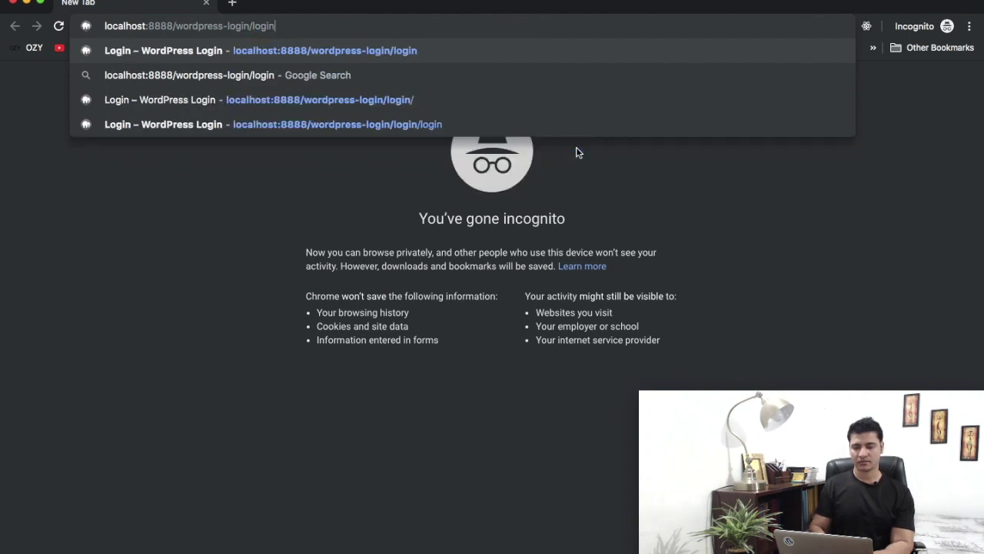
{"action": "key", "text": "Return"}
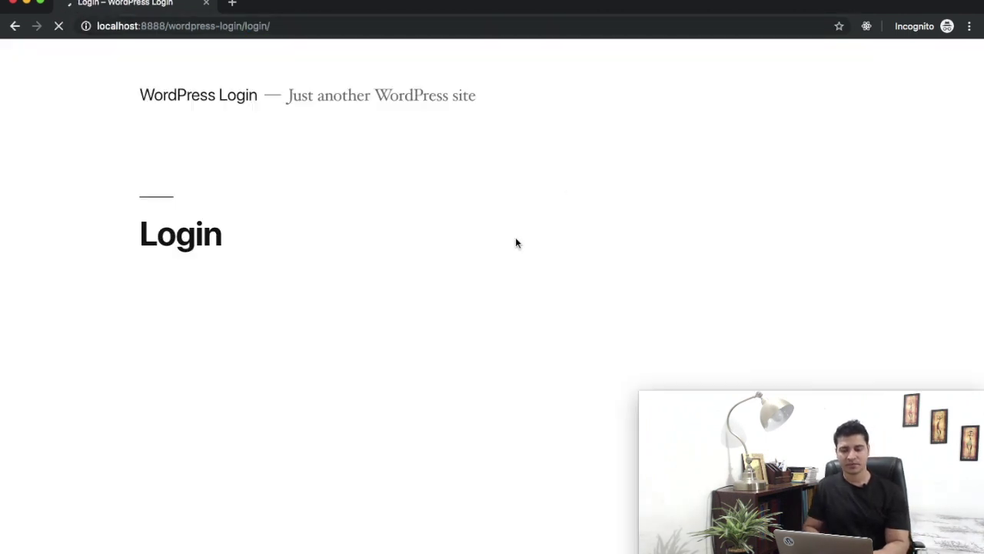
{"action": "scroll", "coordinate": [503, 261], "scroll_direction": "down", "scroll_amount": 3}
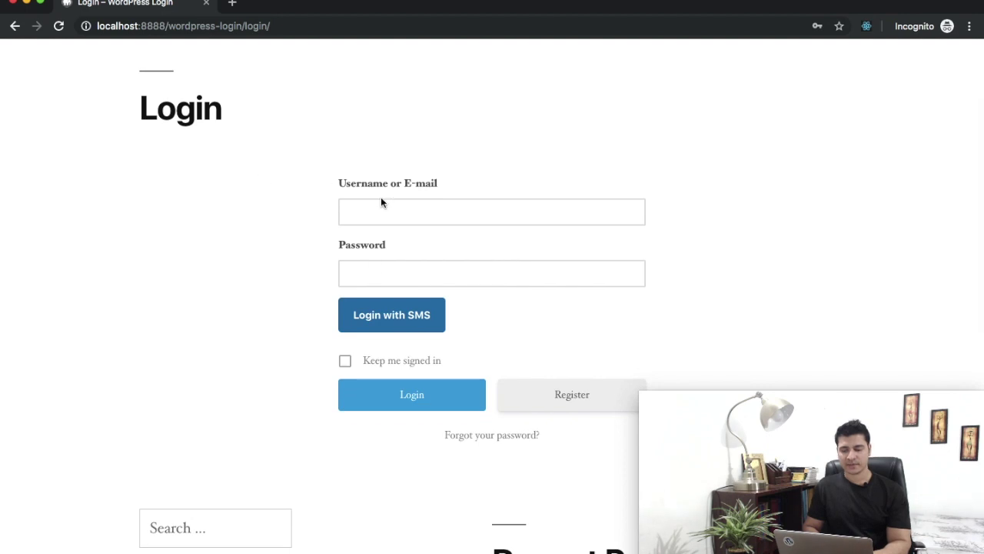
Inspect the Login with SMS button to select its ol-login-with-sms-btn class, showing the settings beside it.
{"action": "right_click", "coordinate": [389, 326]}
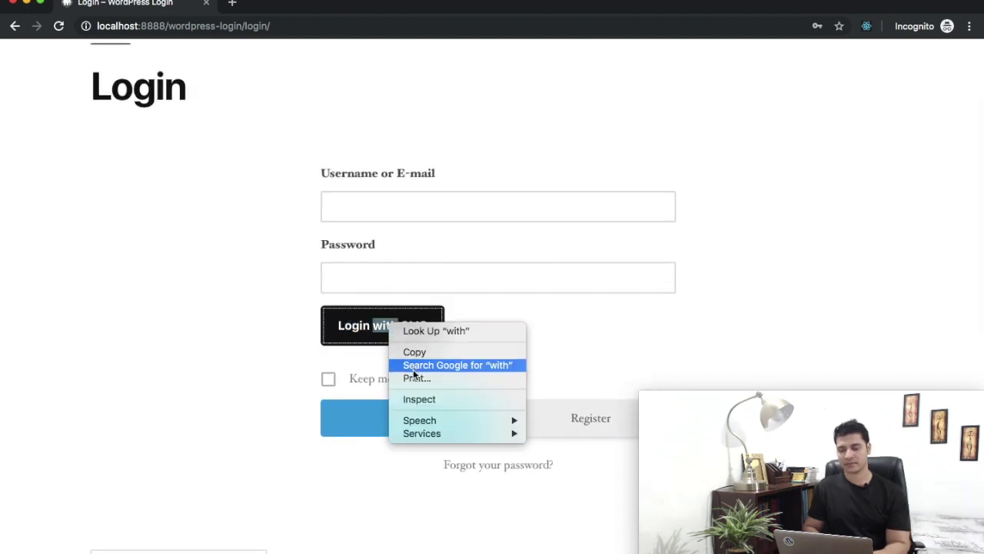
{"action": "left_click", "coordinate": [416, 400]}
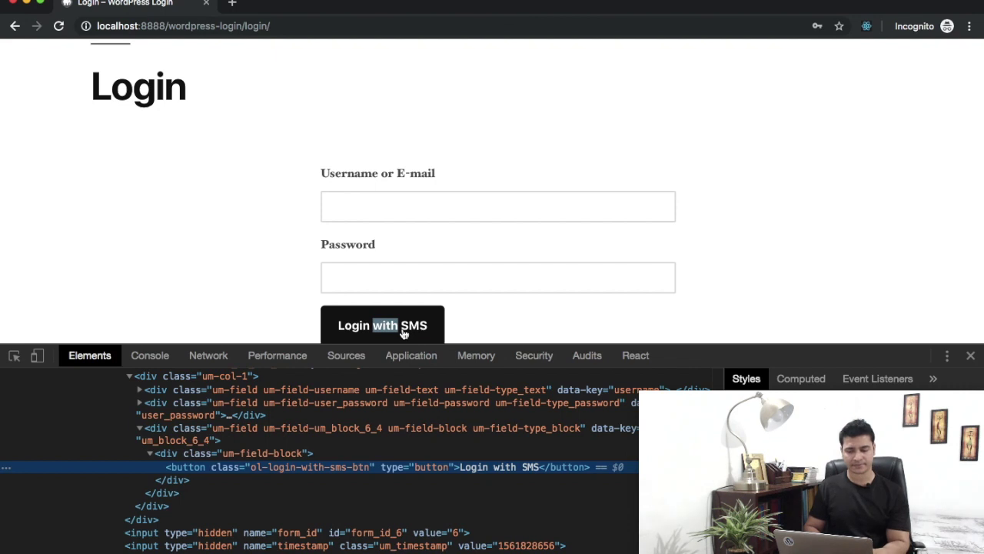
{"action": "double_click", "coordinate": [292, 470]}
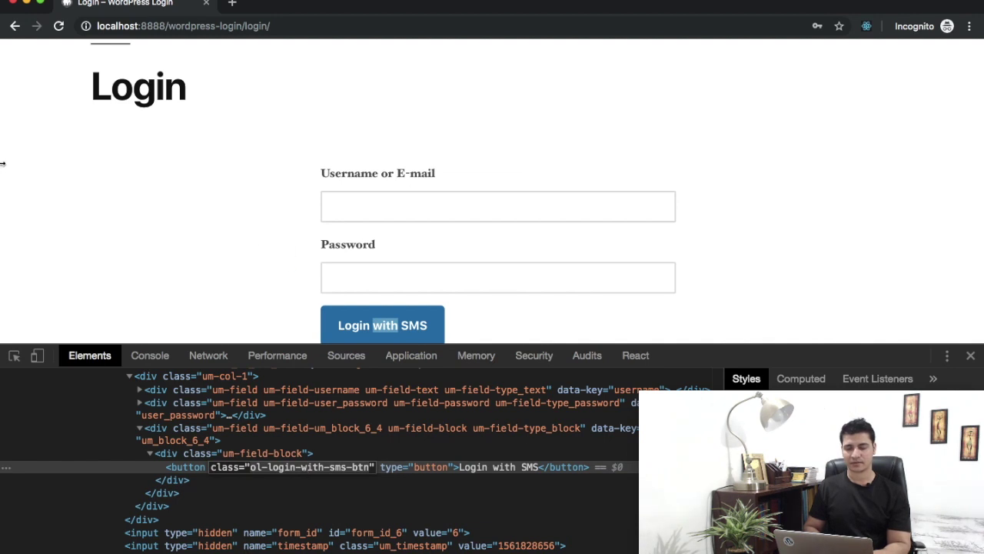
{"action": "left_click_drag", "start_coordinate": [477, 180], "coordinate": [638, 179]}
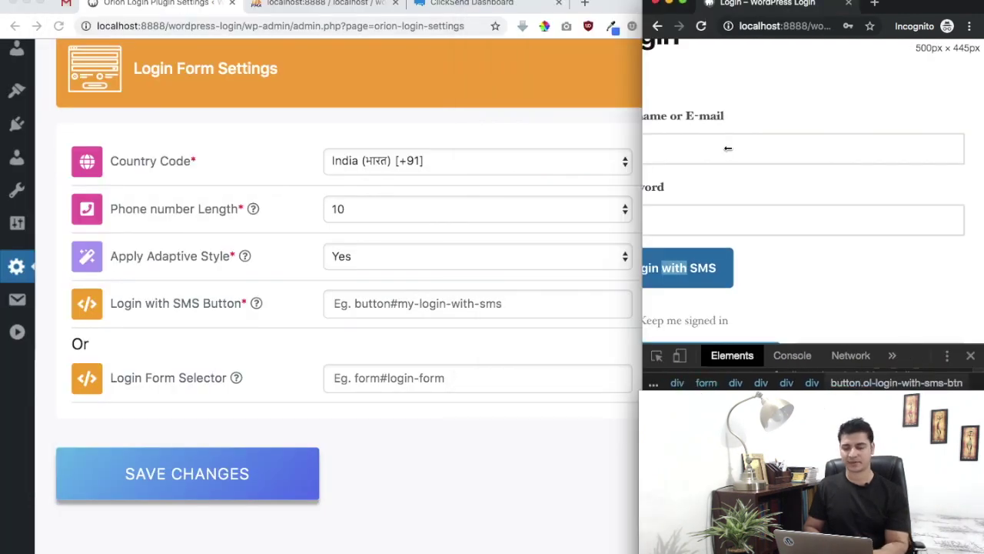
Enter .ol-login-with-sms-btn as the Login with SMS Button selector and save the settings.
{"action": "left_click", "coordinate": [491, 437]}
{"action": "left_click", "coordinate": [394, 381]}
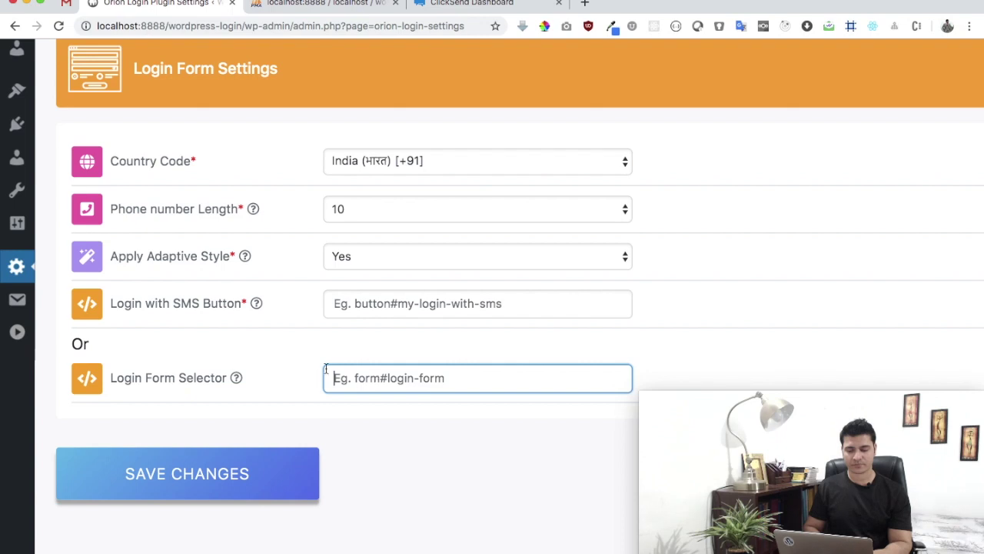
{"action": "left_click", "coordinate": [370, 306]}
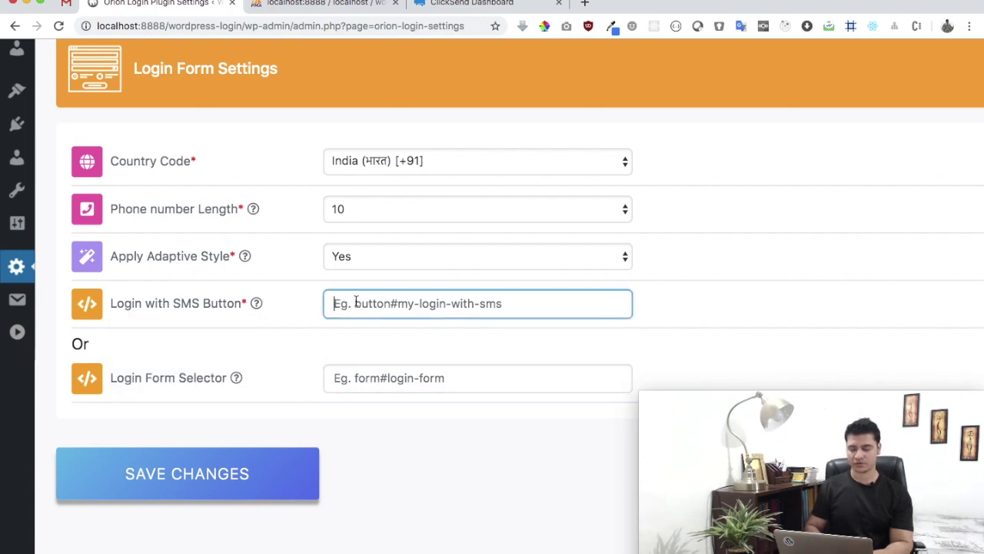
{"action": "type", "text": "ol-login-with-sms-btn"}
{"action": "key", "text": "super+Left"}
{"action": "type", "text": "."}
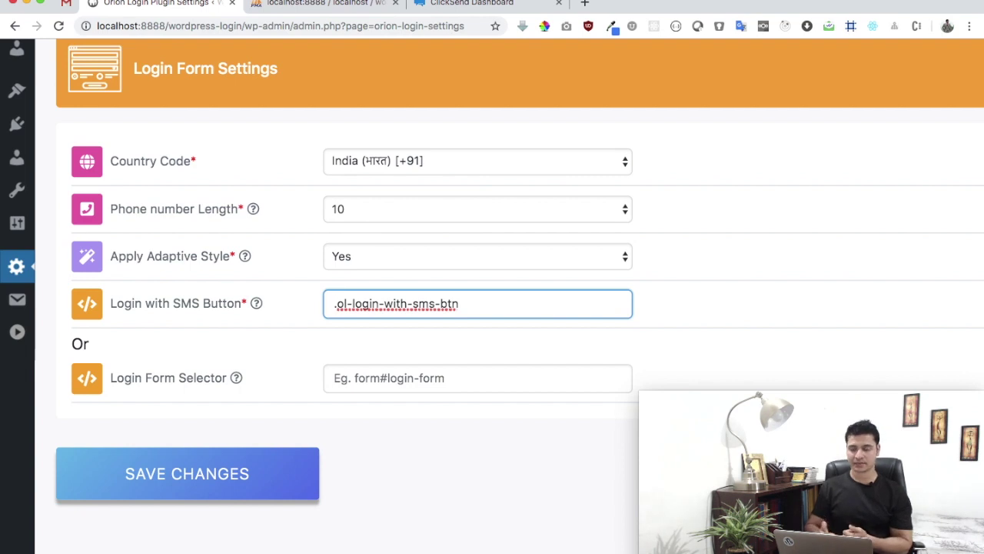
{"action": "key", "text": "BackSpace"}
{"action": "type", "text": "#"}
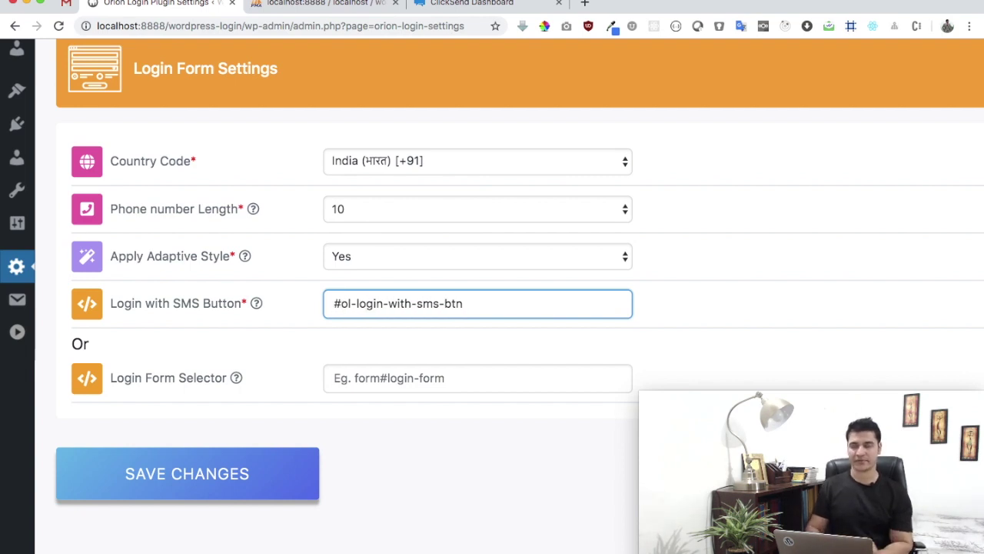
{"action": "key", "text": "BackSpace"}
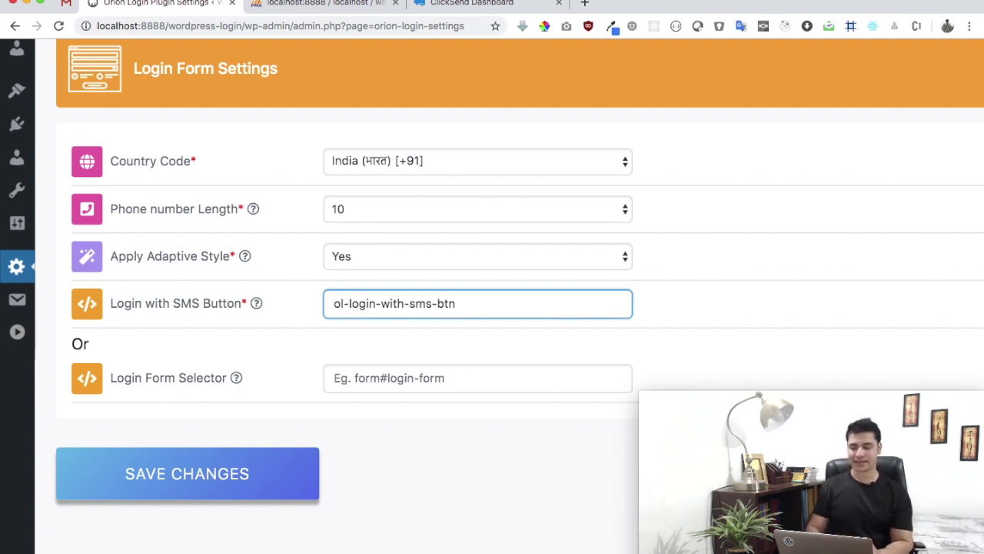
{"action": "type", "text": "."}
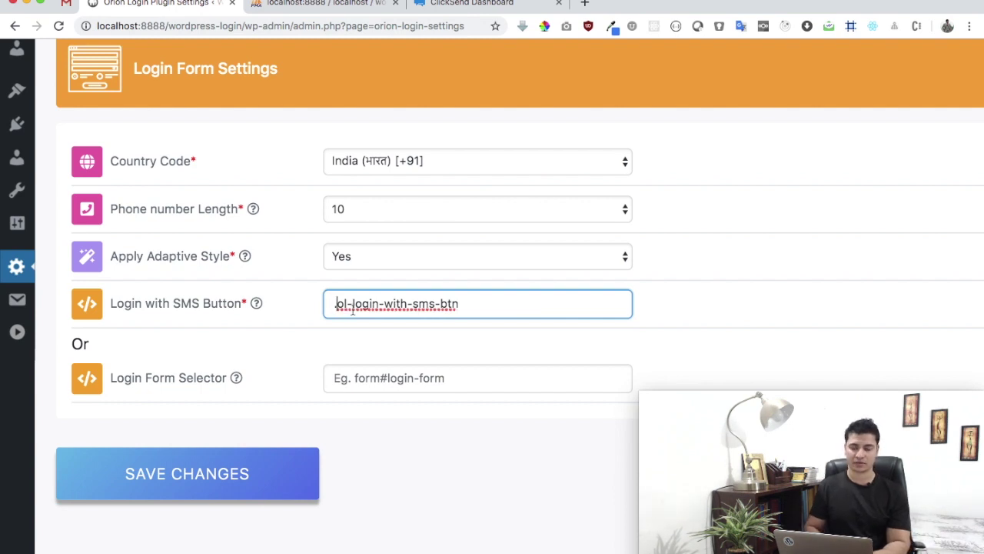
{"action": "left_click", "coordinate": [252, 489]}
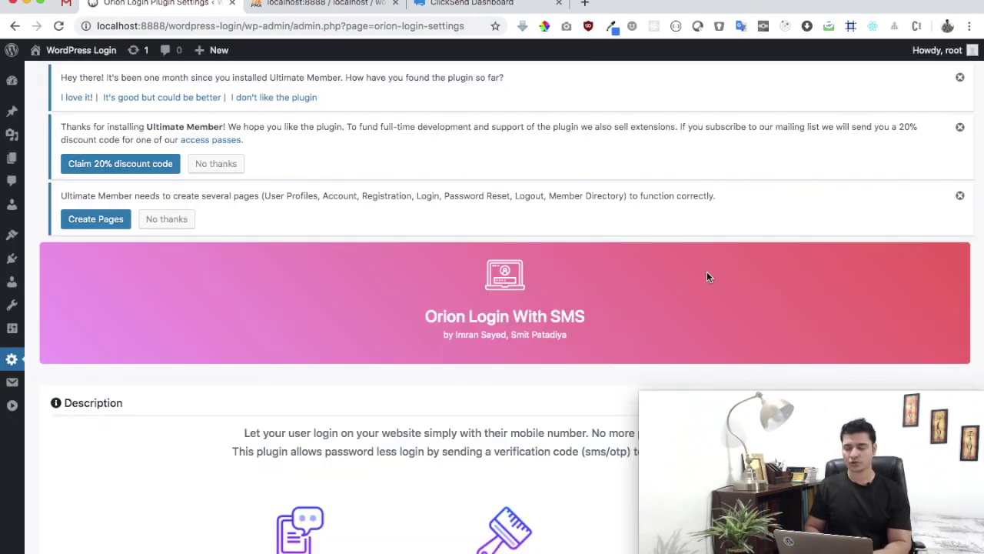
Maximise the incognito login page window and close its DevTools panel.
{"action": "scroll", "coordinate": [708, 274], "scroll_direction": "down", "scroll_amount": 5}
{"action": "left_click_drag", "start_coordinate": [618, 103], "coordinate": [619, 105]}
{"action": "left_click", "coordinate": [838, 88]}
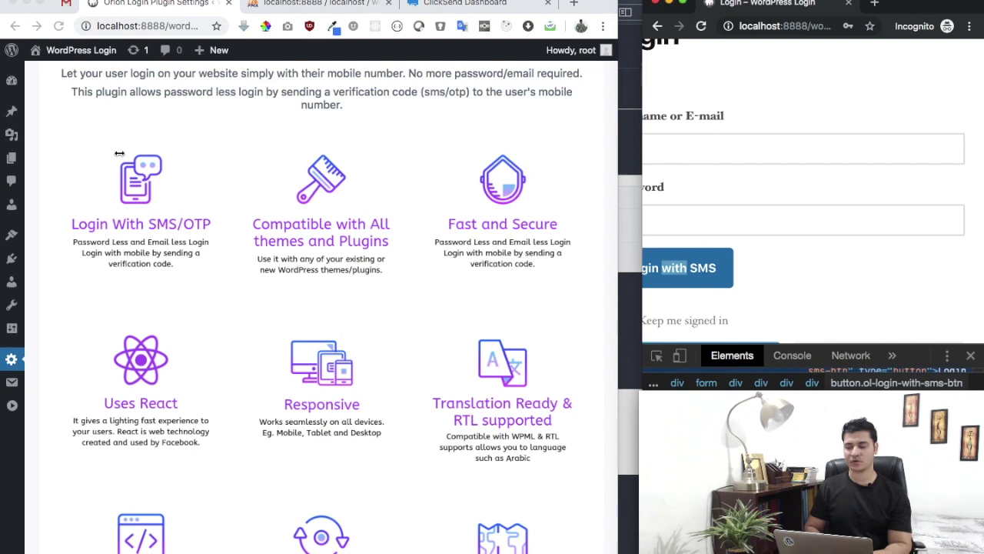
{"action": "key", "text": "super+alt+f"}
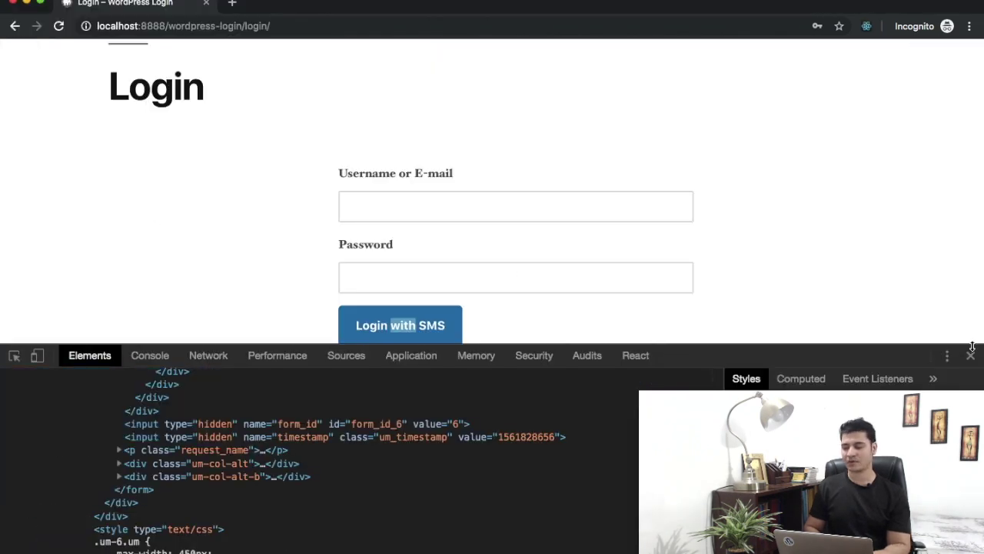
{"action": "left_click", "coordinate": [970, 356]}
{"action": "left_click", "coordinate": [516, 347]}
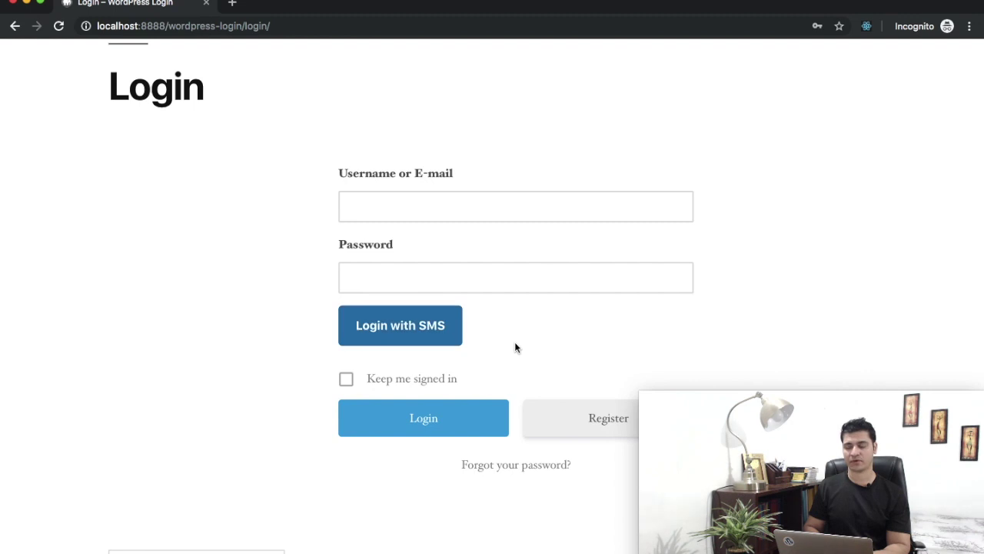
Open the Login With SMS popup and place the caret in its +91-prefilled Phone Number field.
{"action": "left_click", "coordinate": [431, 332]}
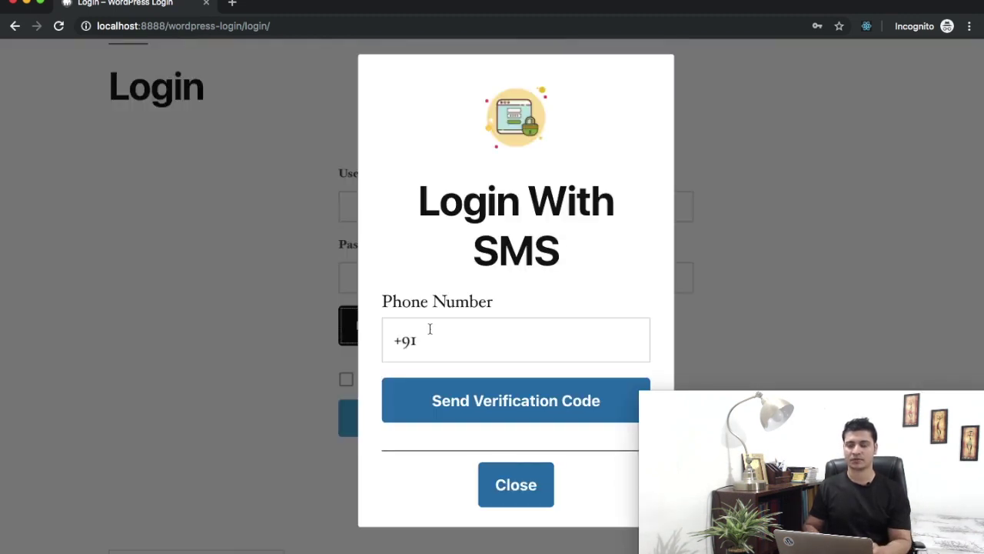
{"action": "scroll", "coordinate": [430, 329], "scroll_direction": "down", "scroll_amount": 1}
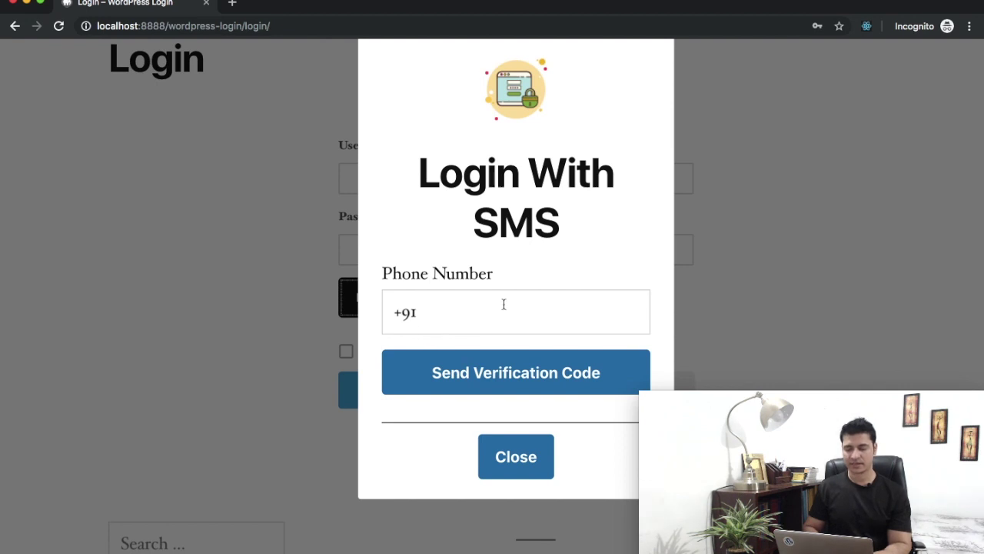
{"action": "scroll", "coordinate": [503, 304], "scroll_direction": "up", "scroll_amount": 2}
{"action": "scroll", "coordinate": [504, 304], "scroll_direction": "down", "scroll_amount": 1}
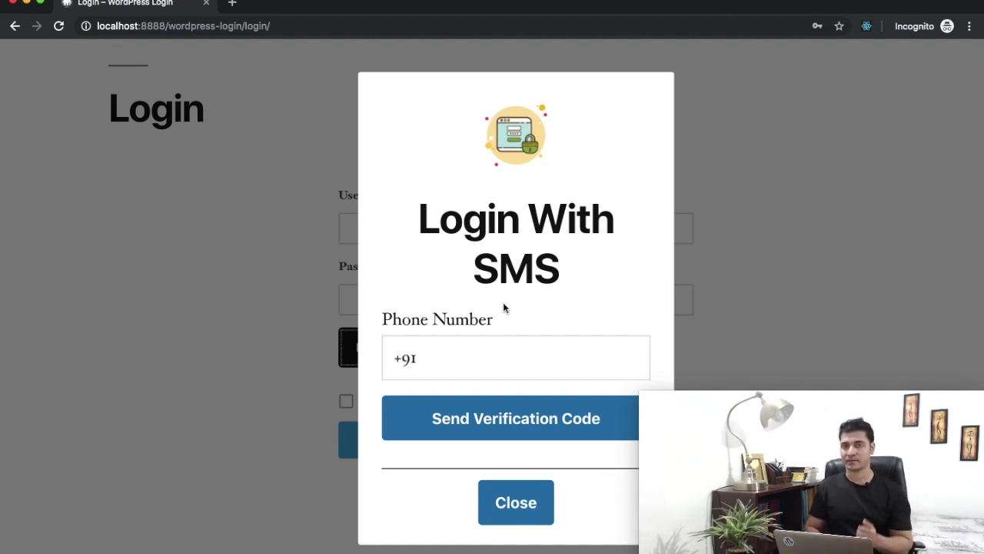
{"action": "triple_click", "coordinate": [488, 224]}
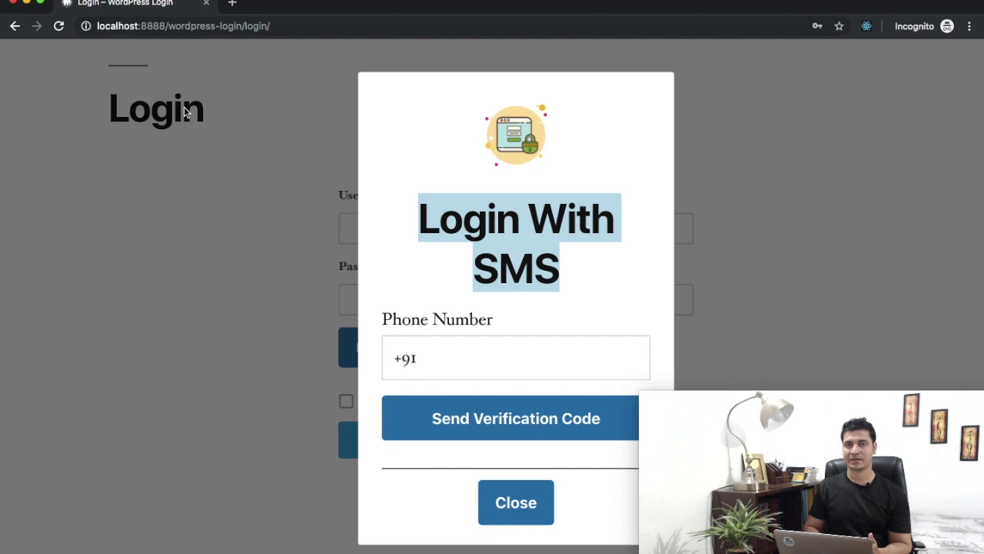
{"action": "scroll", "coordinate": [347, 197], "scroll_direction": "down", "scroll_amount": 3}
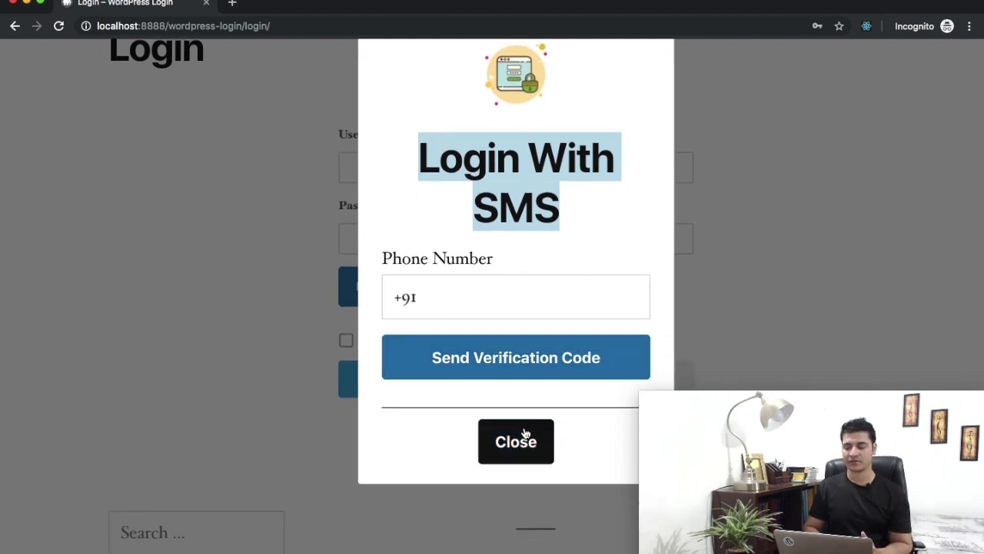
{"action": "scroll", "coordinate": [499, 430], "scroll_direction": "down", "scroll_amount": 2}
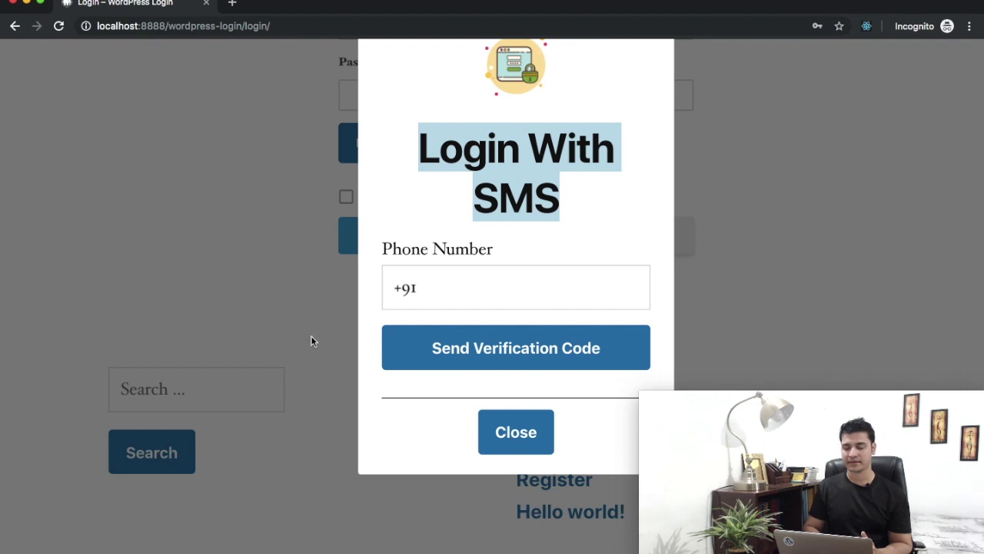
{"action": "scroll", "coordinate": [525, 286], "scroll_direction": "up", "scroll_amount": 4}
{"action": "left_click", "coordinate": [475, 376]}
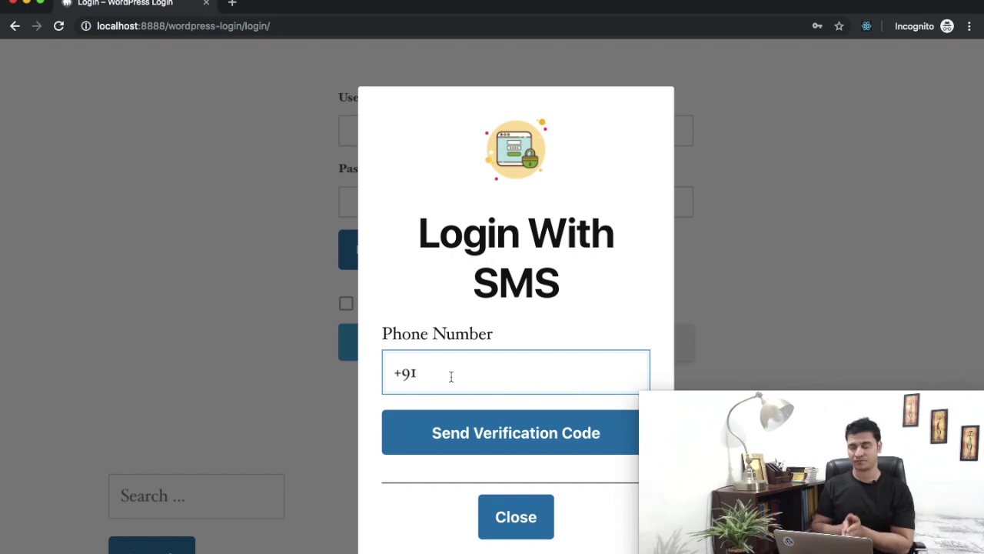
Send Verification Code with an empty phone number, then a short 5-digit number, to confirm rejection.
{"action": "left_click", "coordinate": [466, 431]}
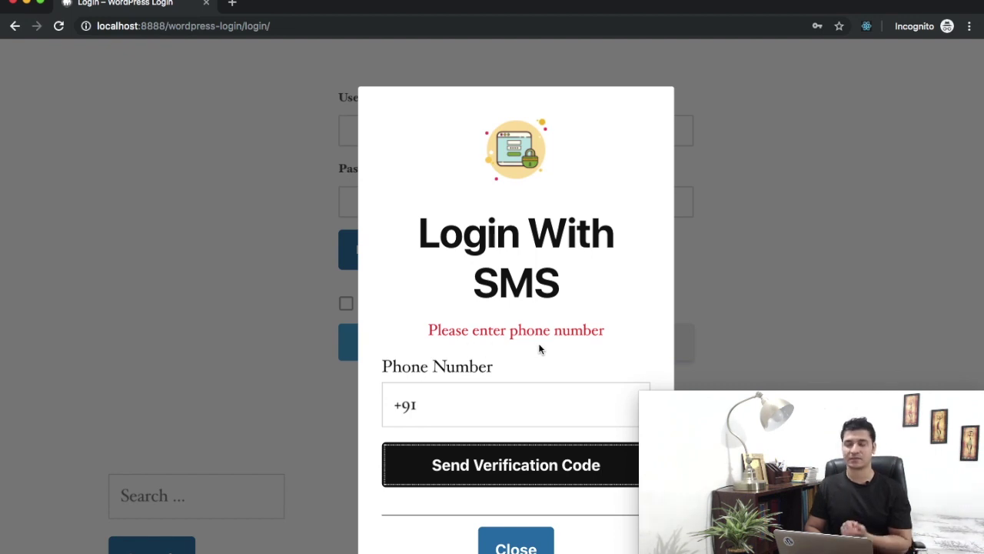
{"action": "scroll", "coordinate": [538, 349], "scroll_direction": "down", "scroll_amount": 2}
{"action": "left_click", "coordinate": [492, 361]}
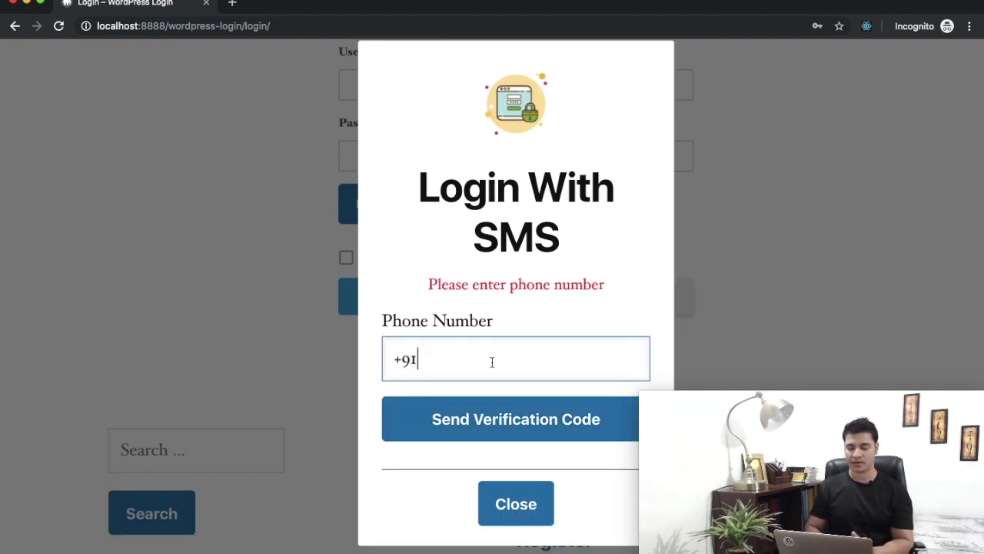
{"action": "type", "text": "78787"}
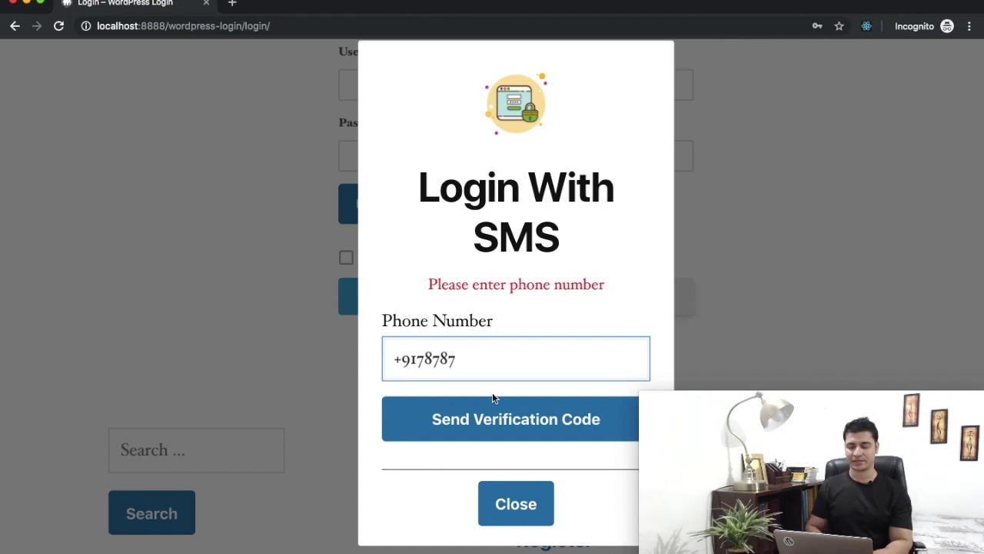
{"action": "left_click", "coordinate": [500, 415]}
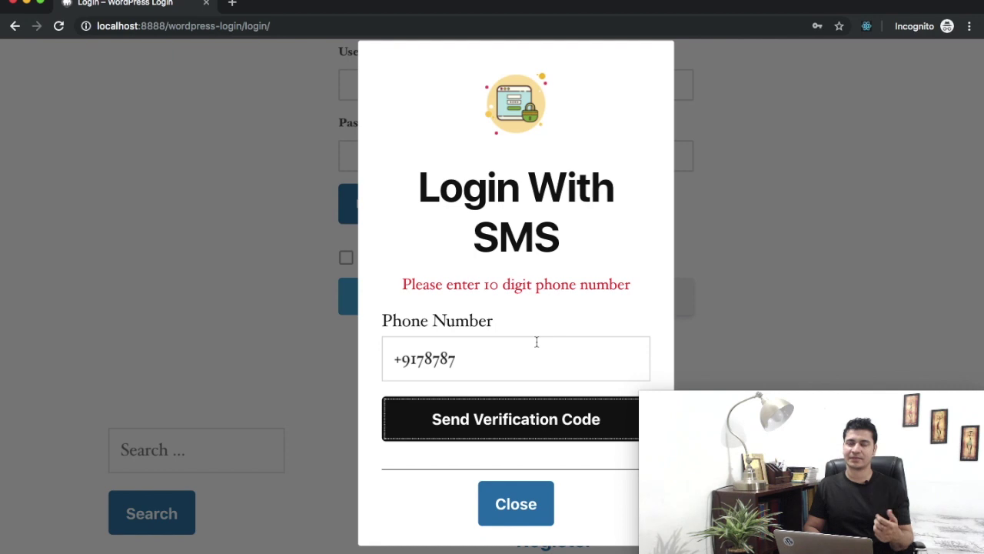
Submit a full 10-digit number to get User not found, then reset the field to +91.
{"action": "left_click", "coordinate": [502, 356]}
{"action": "double_click", "coordinate": [503, 356]}
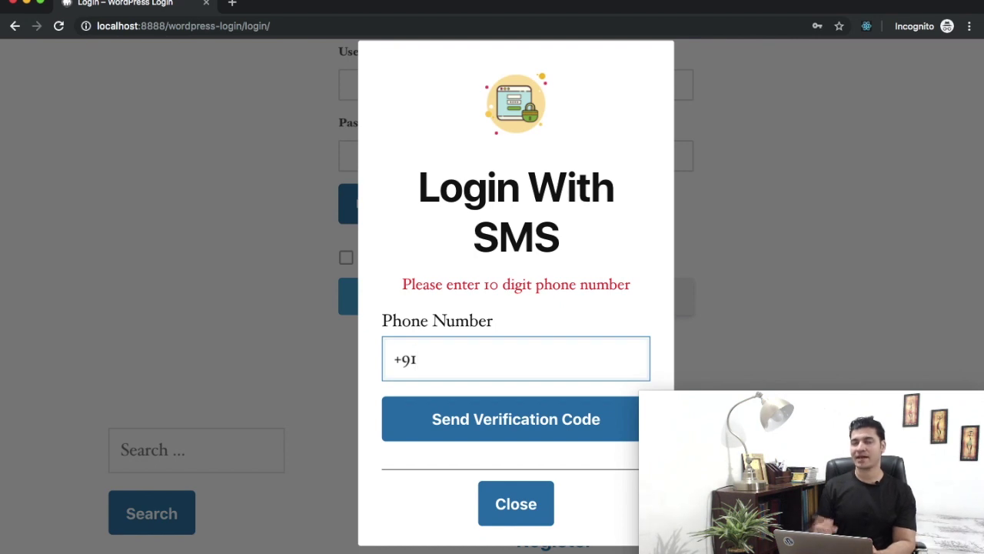
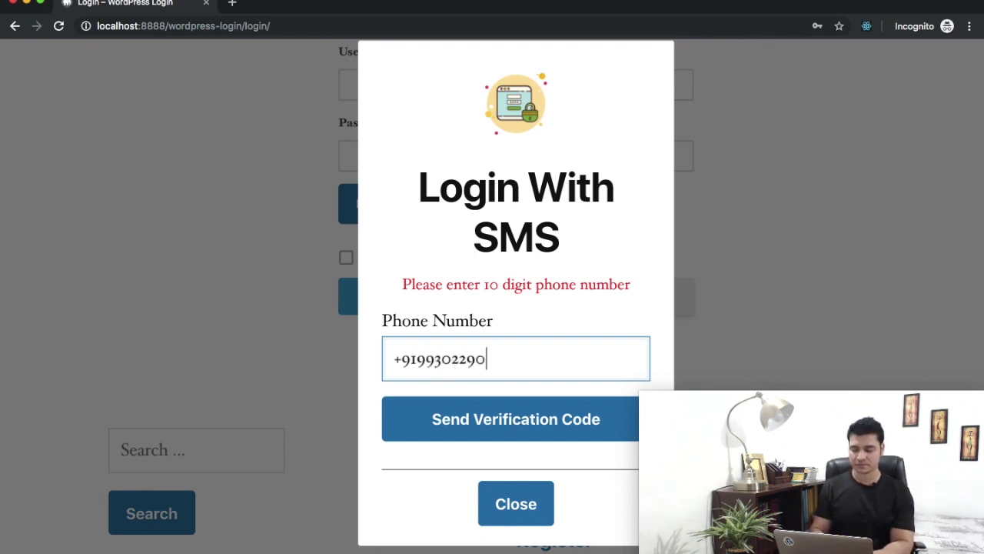
{"action": "left_click", "coordinate": [513, 433]}
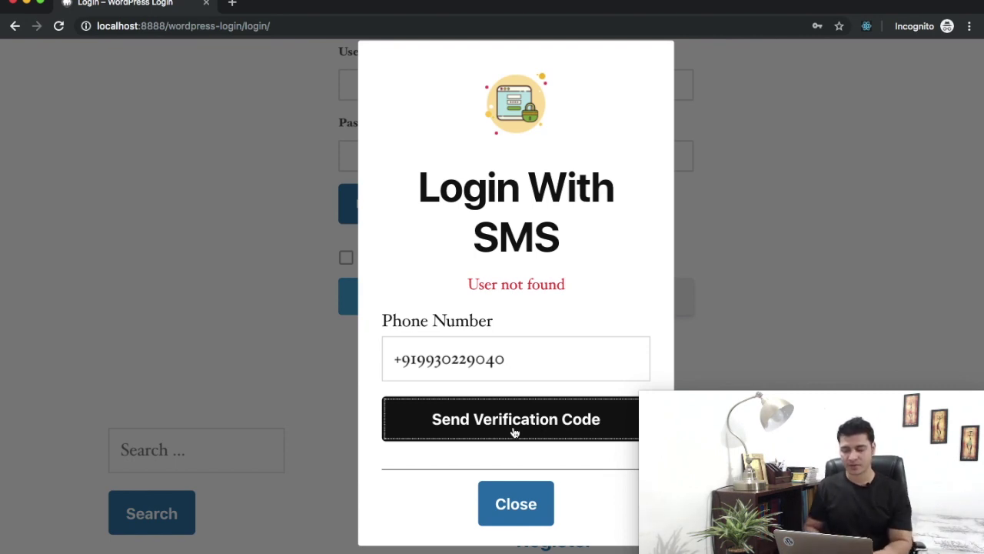
{"action": "double_click", "coordinate": [515, 358]}
{"action": "type", "text": "+91"}
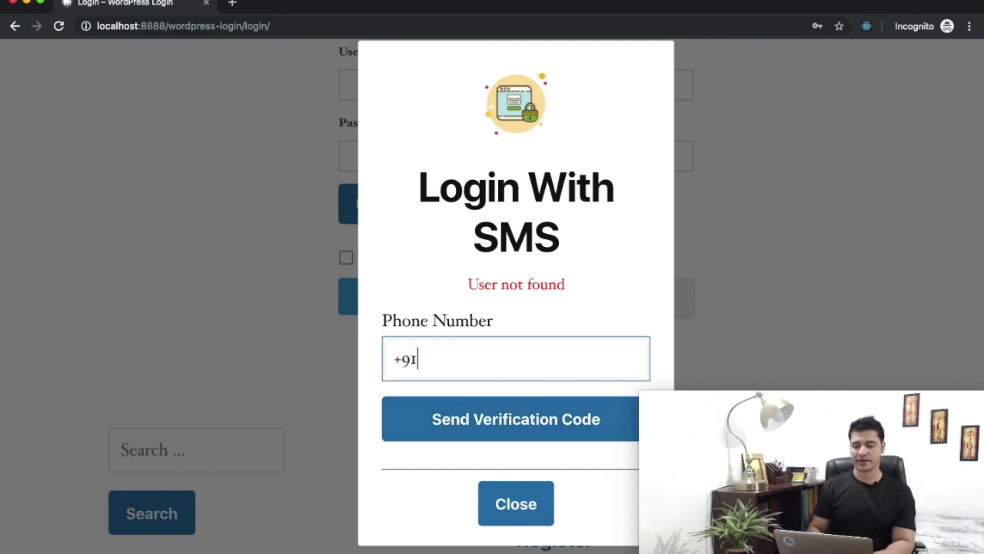
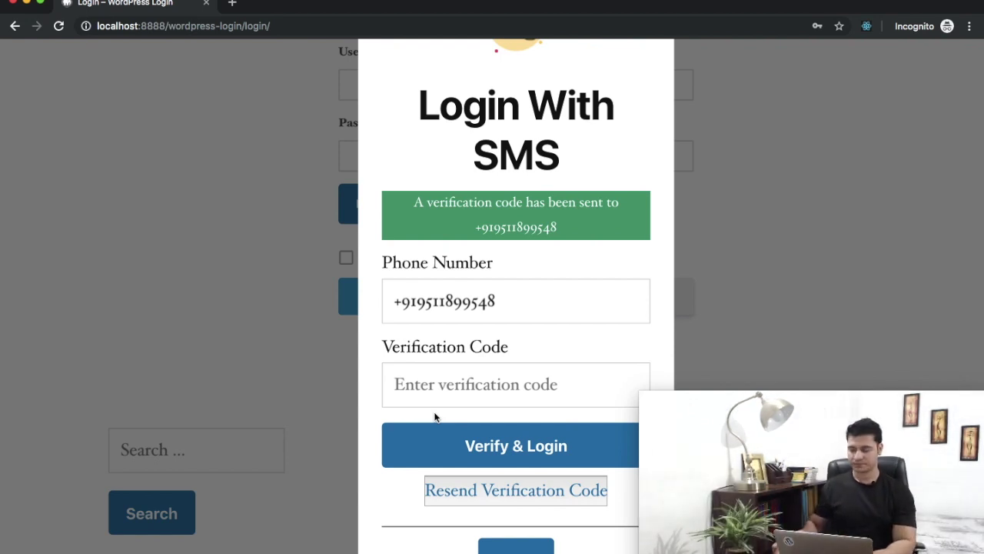
Submit Verify & Login first with an empty code, then with a wrong verification code.
{"action": "left_click", "coordinate": [446, 383]}
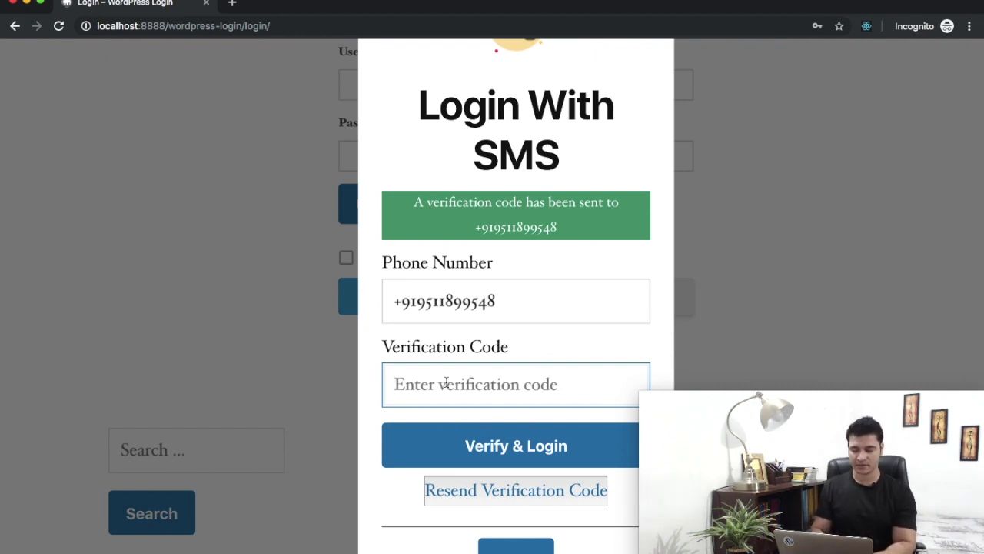
{"action": "scroll", "coordinate": [446, 383], "scroll_direction": "down", "scroll_amount": 1}
{"action": "left_click", "coordinate": [495, 407]}
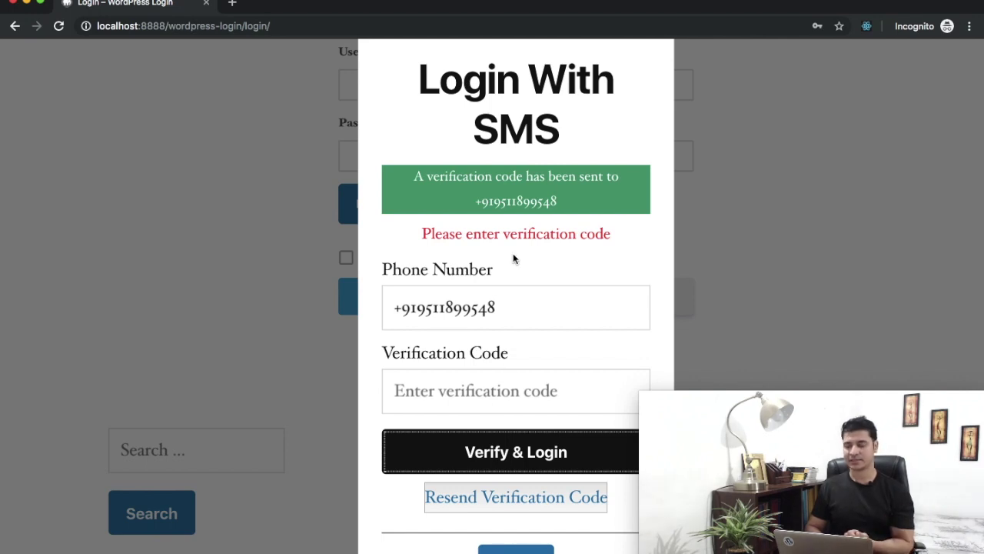
{"action": "left_click", "coordinate": [435, 389]}
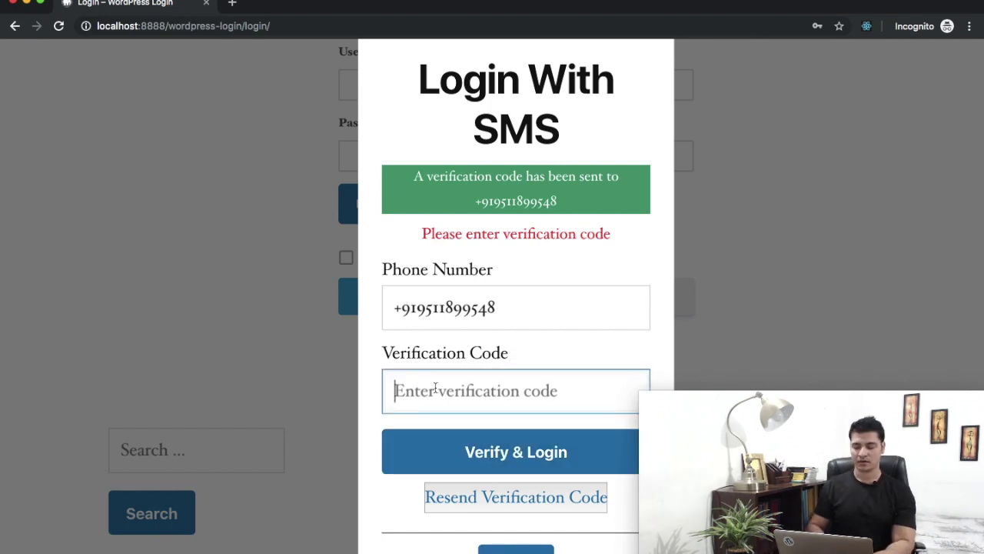
{"action": "type", "text": "78789789"}
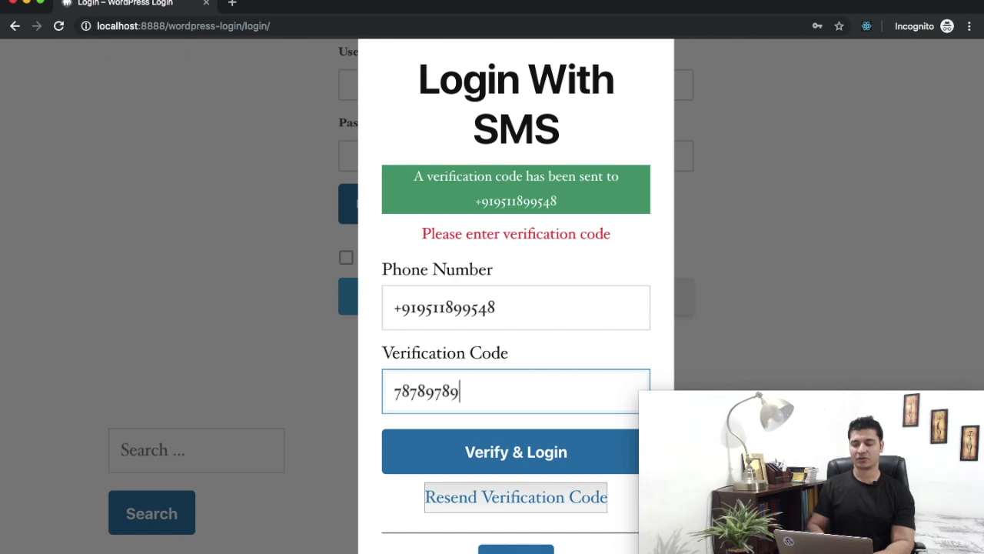
{"action": "left_click", "coordinate": [440, 444]}
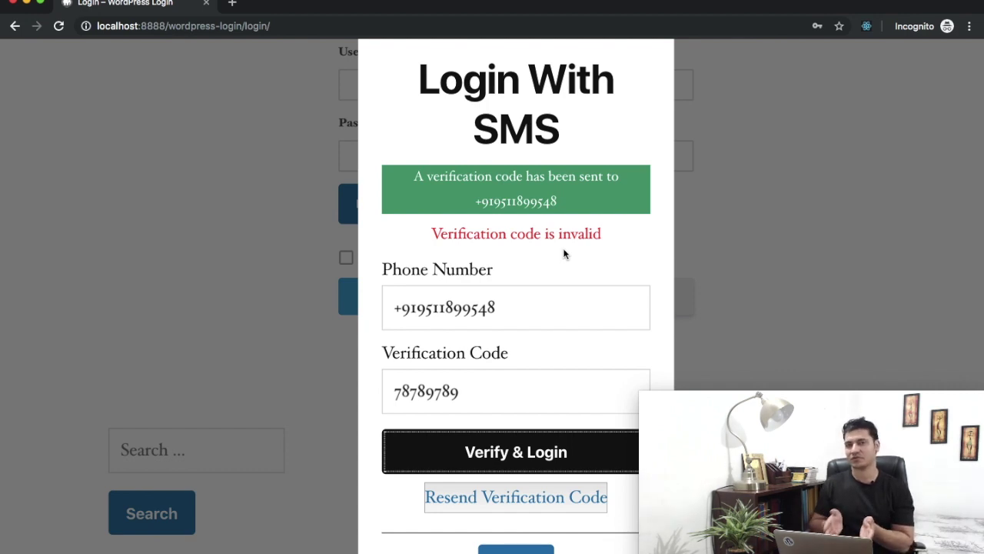
Replace the wrong code with the received SMS verification code and log in.
{"action": "left_click", "coordinate": [486, 393]}
{"action": "key", "text": "super+a"}
{"action": "key", "text": "BackSpace"}
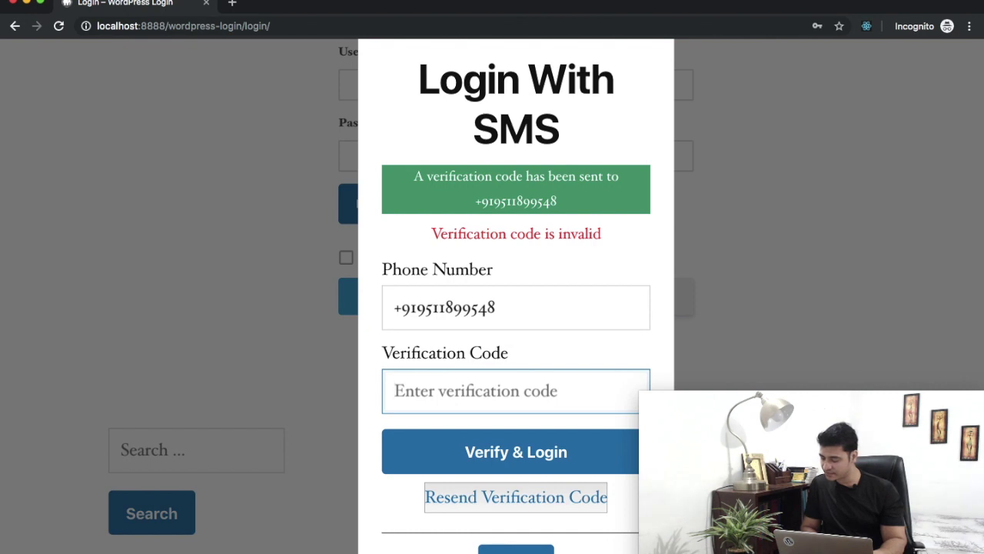
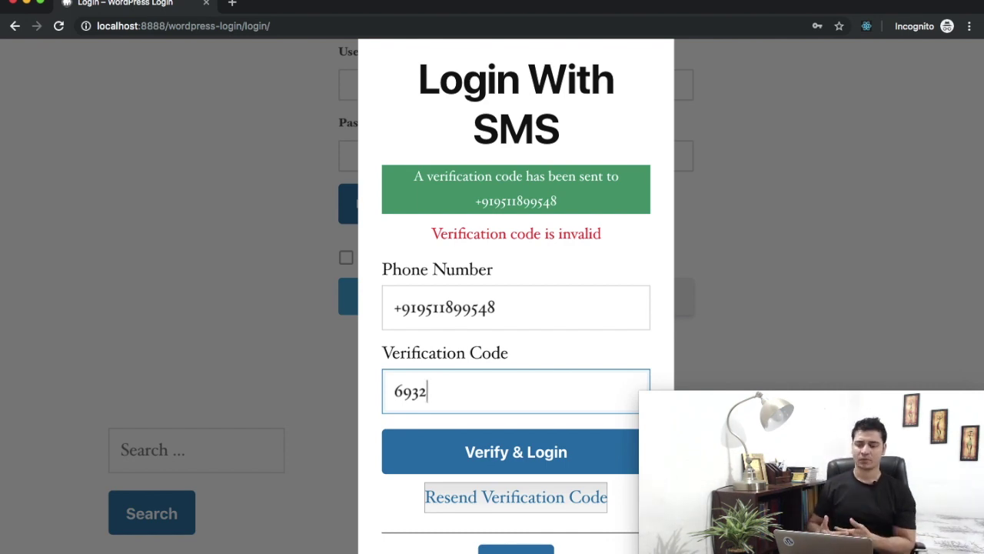
{"action": "left_click", "coordinate": [491, 471]}
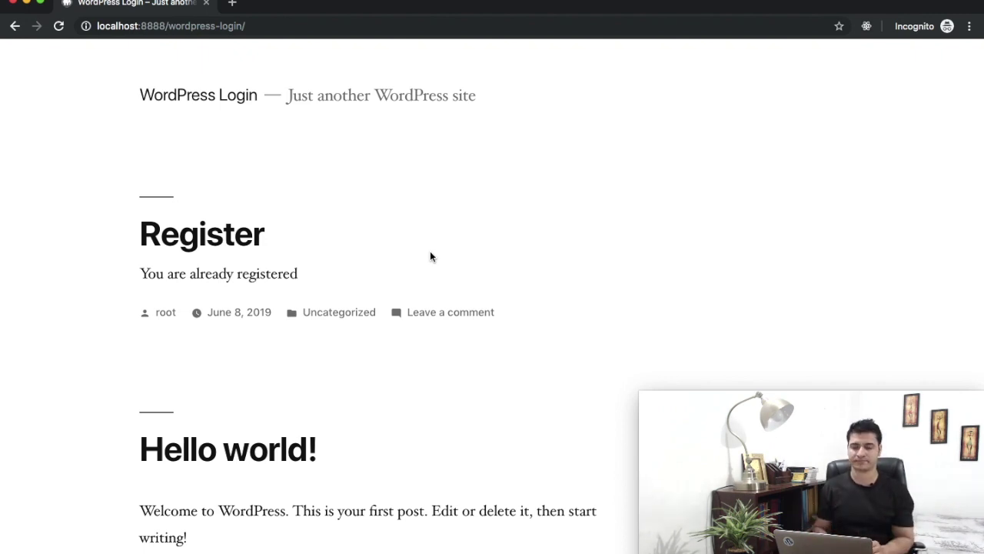
Load the site's /login page to see the logged-in profile with account and logout links.
{"action": "left_click", "coordinate": [262, 25]}
{"action": "left_click", "coordinate": [262, 26]}
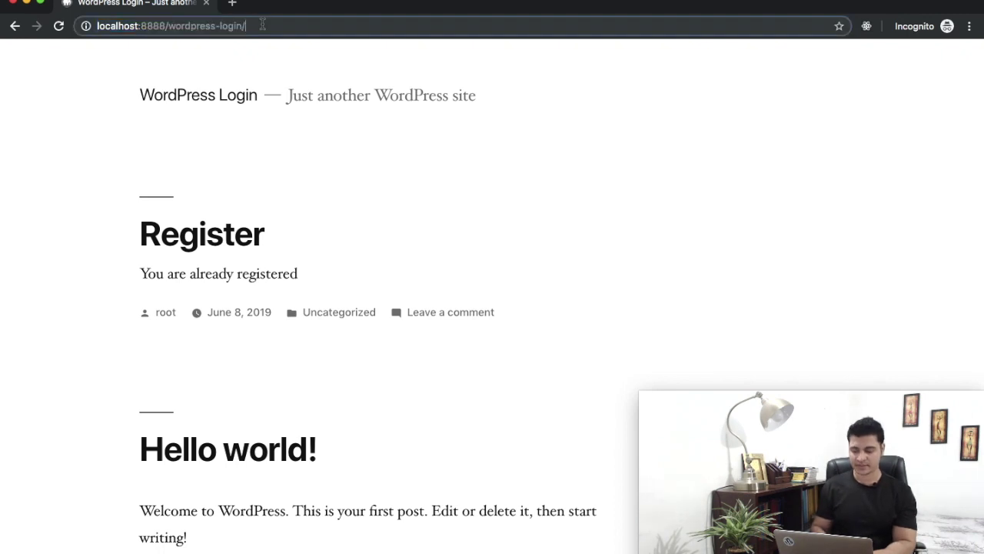
{"action": "type", "text": "login"}
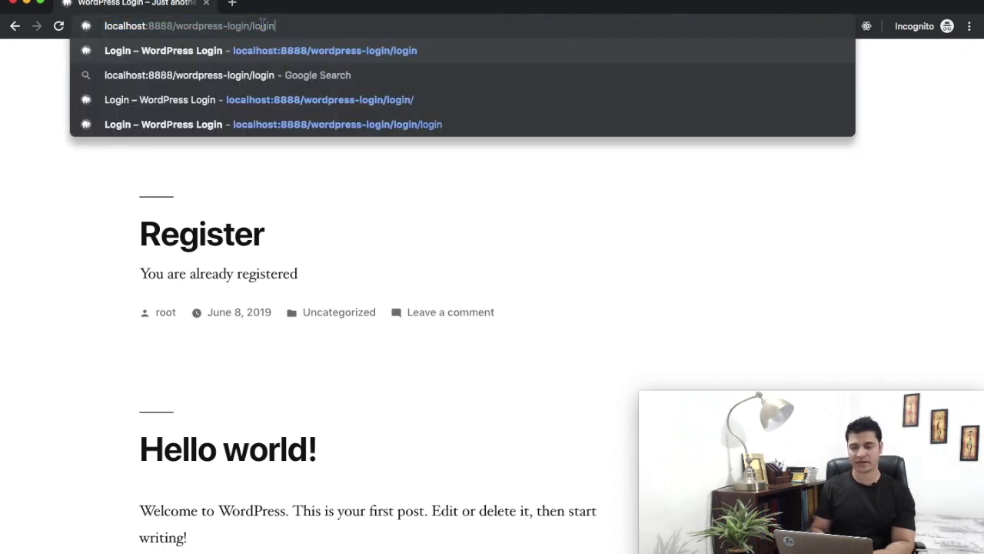
{"action": "key", "text": "Return"}
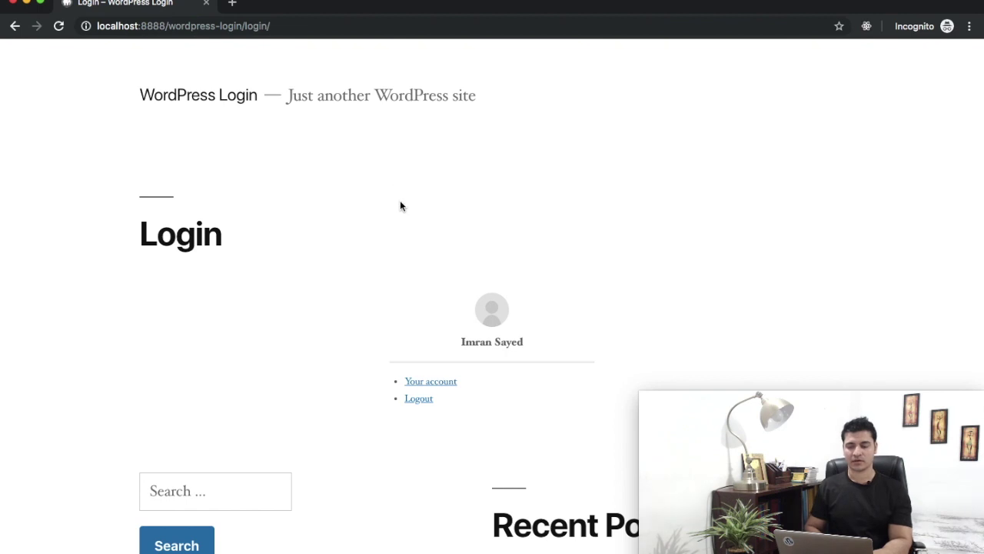
{"action": "scroll", "coordinate": [400, 204], "scroll_direction": "up", "scroll_amount": 5}
{"action": "scroll", "coordinate": [400, 205], "scroll_direction": "down", "scroll_amount": 5}
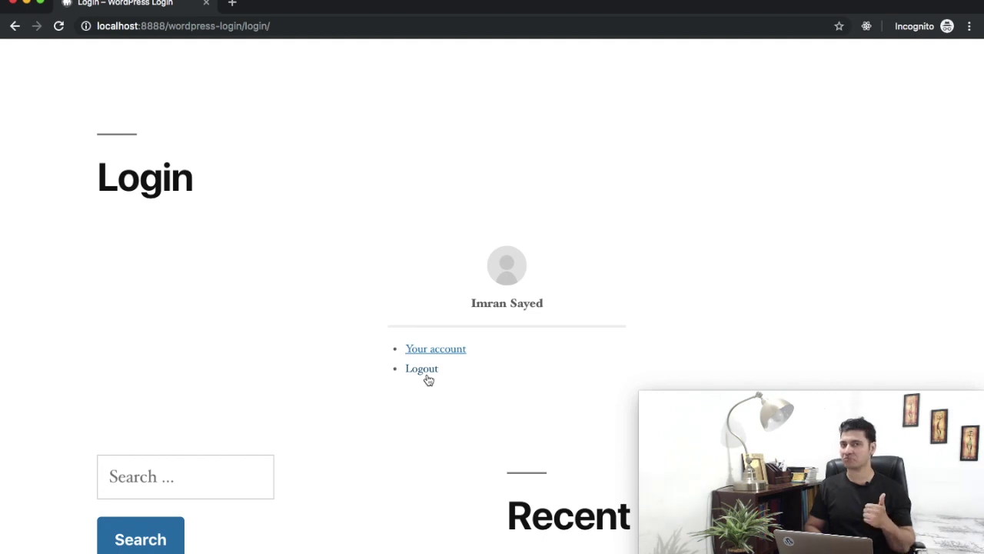
Close the Incognito window, widen the admin browser, and scroll to the ClickSend SMS API Configuration.
{"action": "left_click", "coordinate": [12, 4]}
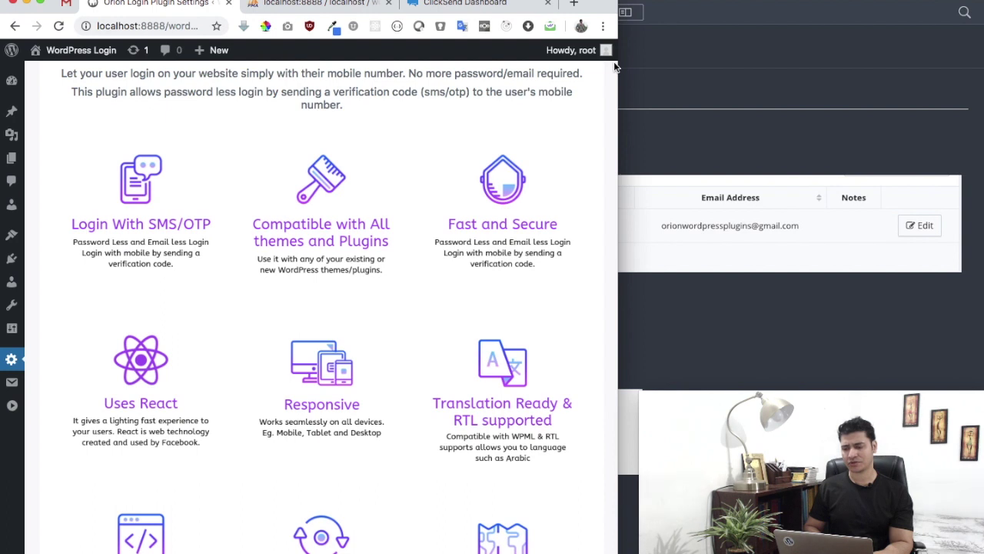
{"action": "left_click_drag", "start_coordinate": [619, 64], "coordinate": [980, 35]}
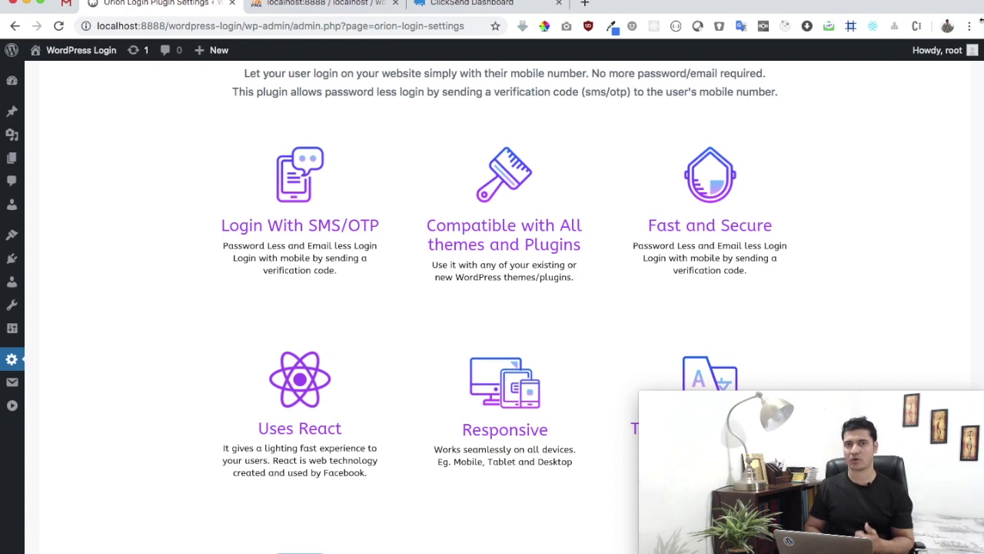
{"action": "scroll", "coordinate": [767, 277], "scroll_direction": "down", "scroll_amount": 10}
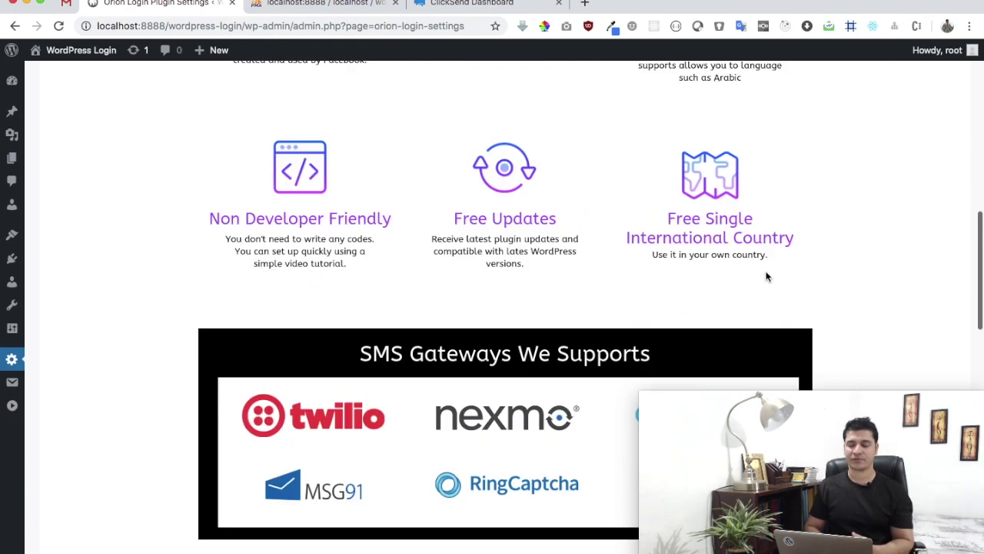
{"action": "scroll", "coordinate": [766, 277], "scroll_direction": "down", "scroll_amount": 1}
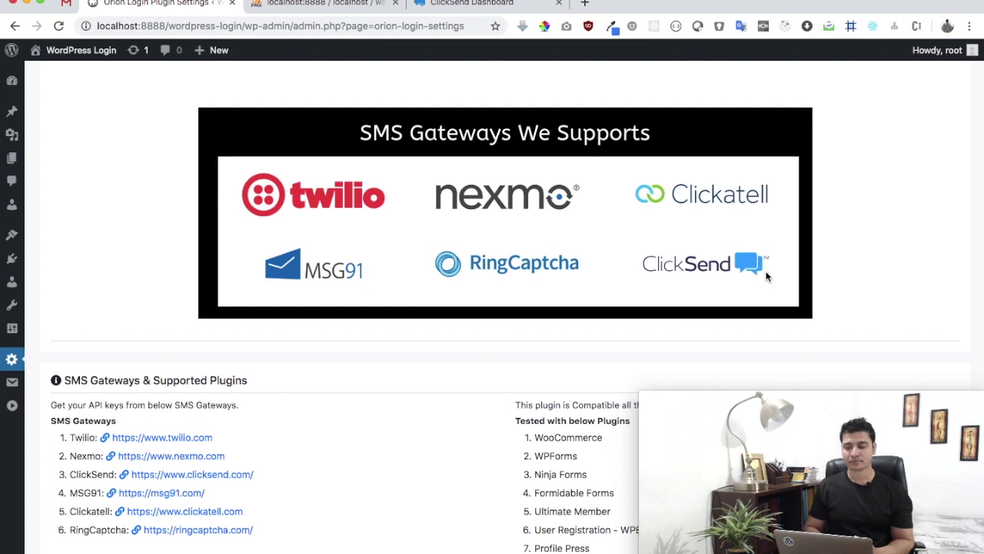
{"action": "scroll", "coordinate": [766, 275], "scroll_direction": "down", "scroll_amount": 5}
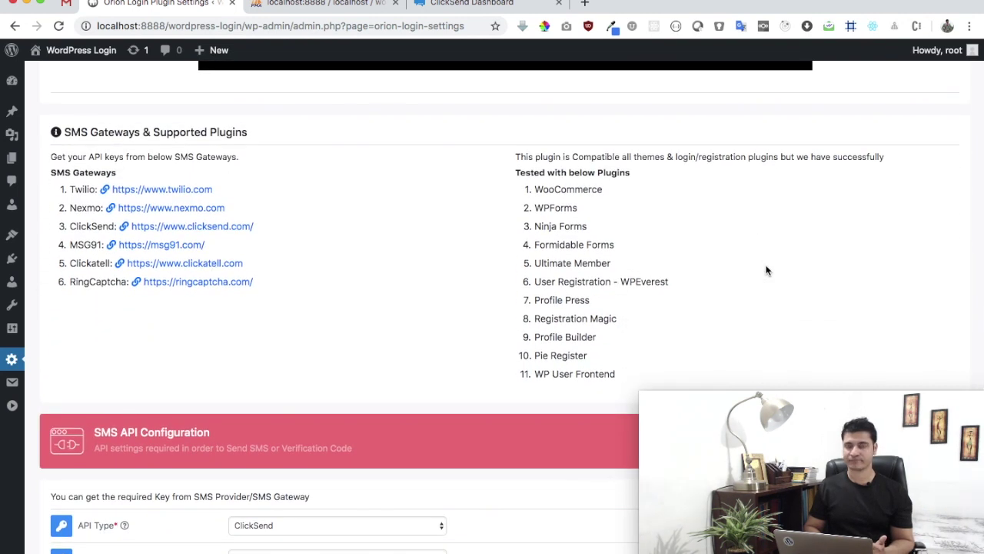
{"action": "scroll", "coordinate": [766, 270], "scroll_direction": "down", "scroll_amount": 5}
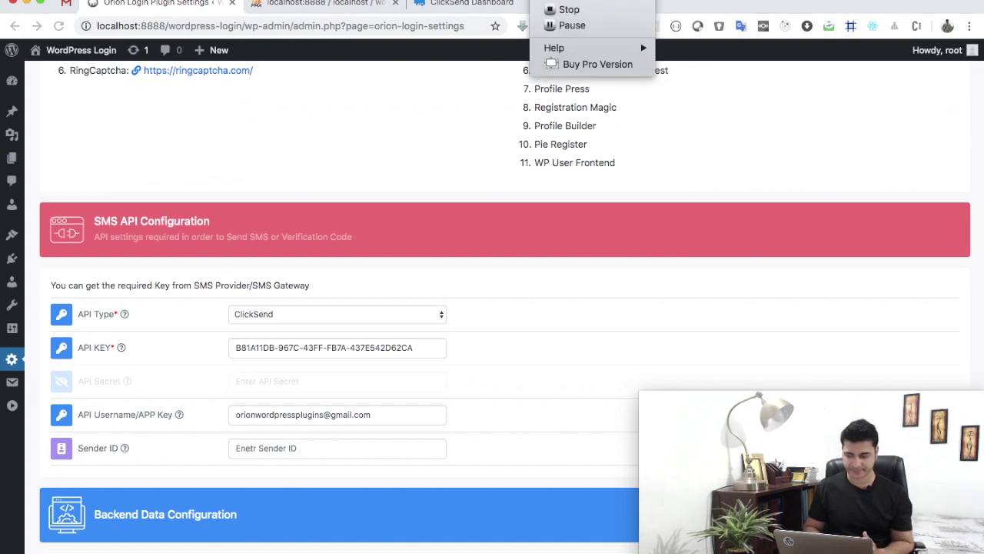